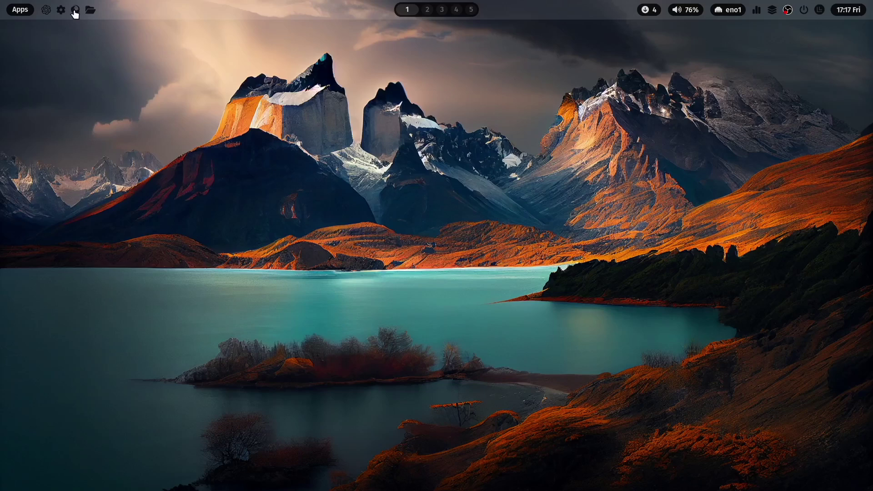
Step: Set the purple-tree Fantasy-Autumn image as the wallpaper in Waypaper and exit the picker
{"action": "left_click", "coordinate": [93, 16]}
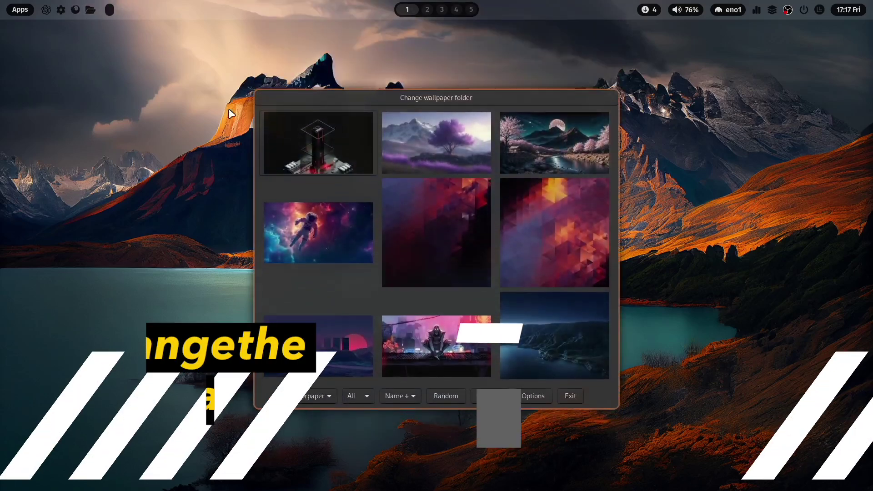
{"action": "left_click", "coordinate": [451, 139]}
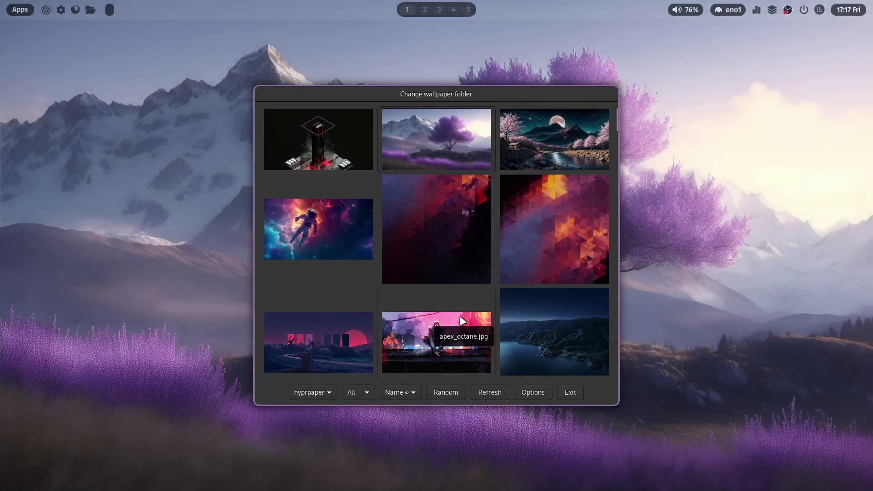
{"action": "left_click", "coordinate": [572, 392]}
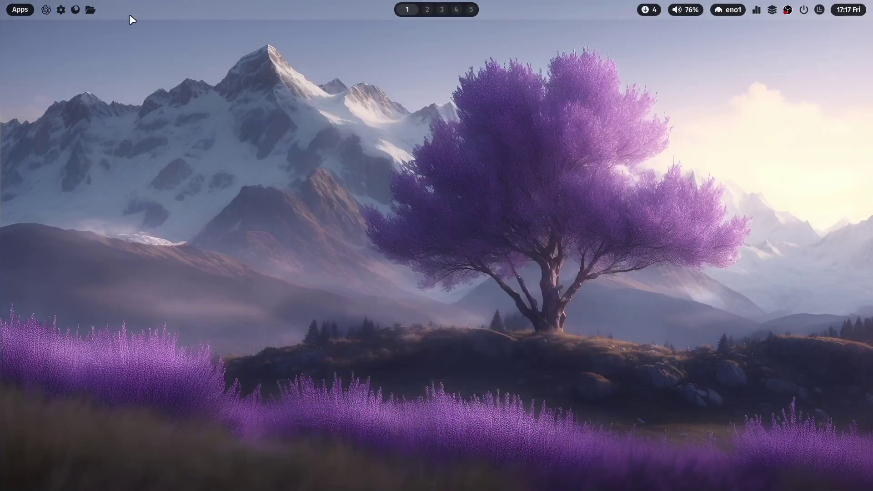
{"action": "mouse_move", "coordinate": [84, 14]}
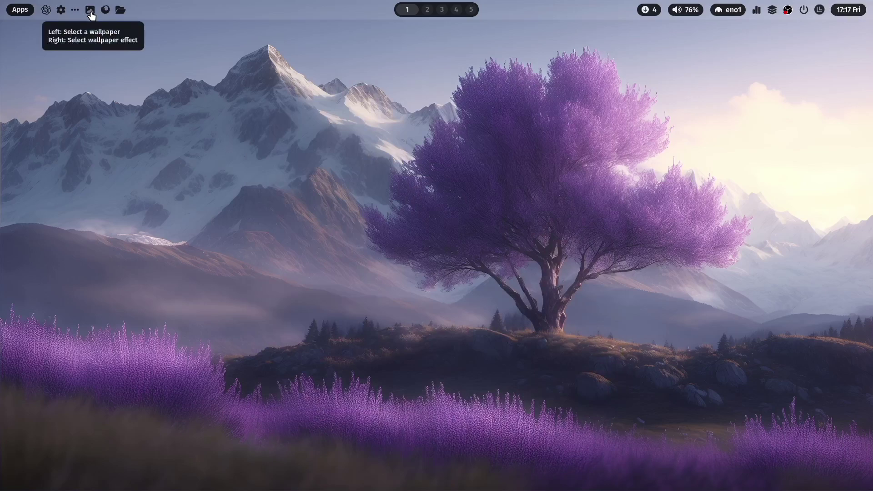
Step: Apply the negate-brightness60 effect from the Rofi wallpaper-effects list
{"action": "right_click", "coordinate": [91, 14]}
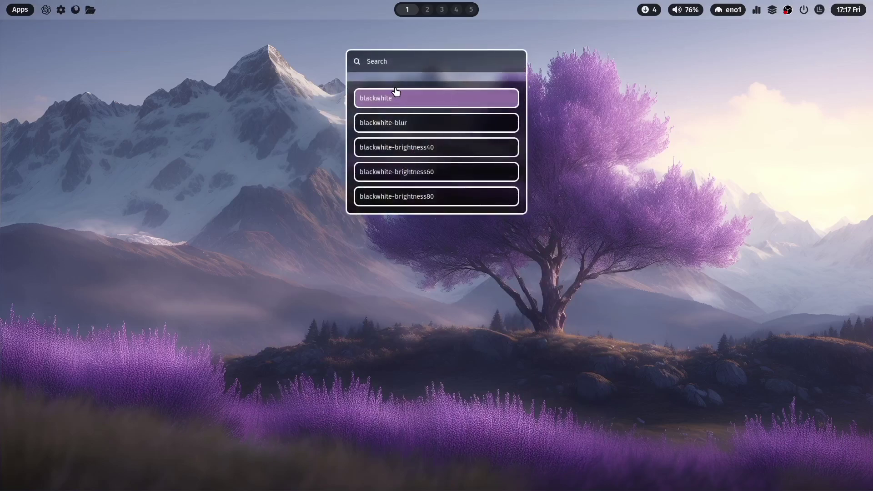
{"action": "key", "text": "Down"}
{"action": "key", "text": "Down"}
{"action": "key", "text": "Down"}
{"action": "key", "text": "Down"}
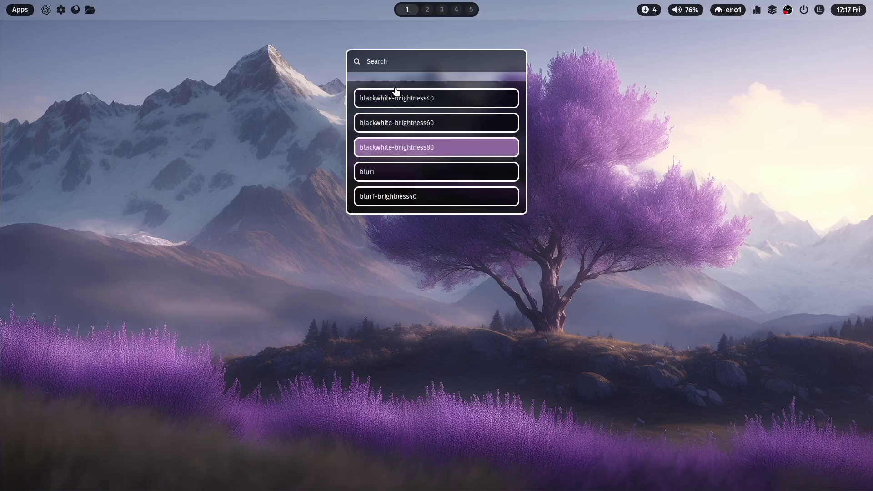
{"action": "key", "text": "Down"}
{"action": "key", "text": "Down"}
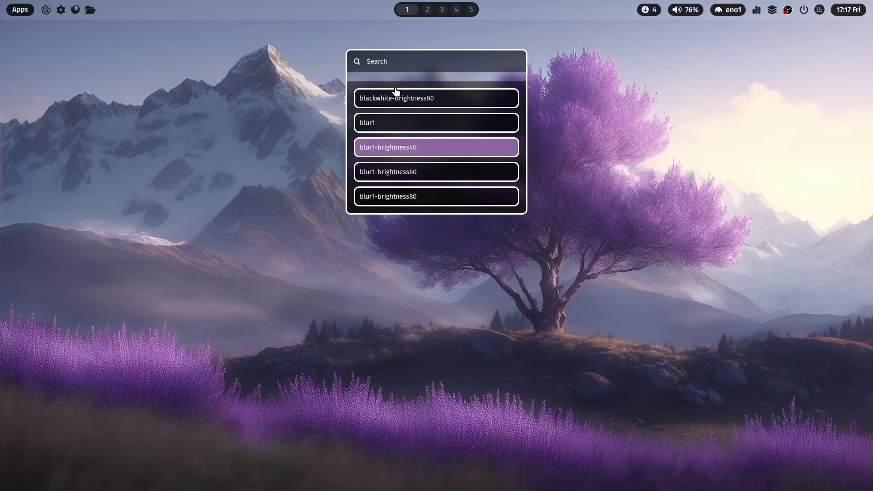
{"action": "key", "text": "Down"}
{"action": "key", "text": "Down"}
{"action": "key", "text": "Down"}
{"action": "key", "text": "Down"}
{"action": "key", "text": "Down"}
{"action": "key", "text": "Down"}
{"action": "key", "text": "Down"}
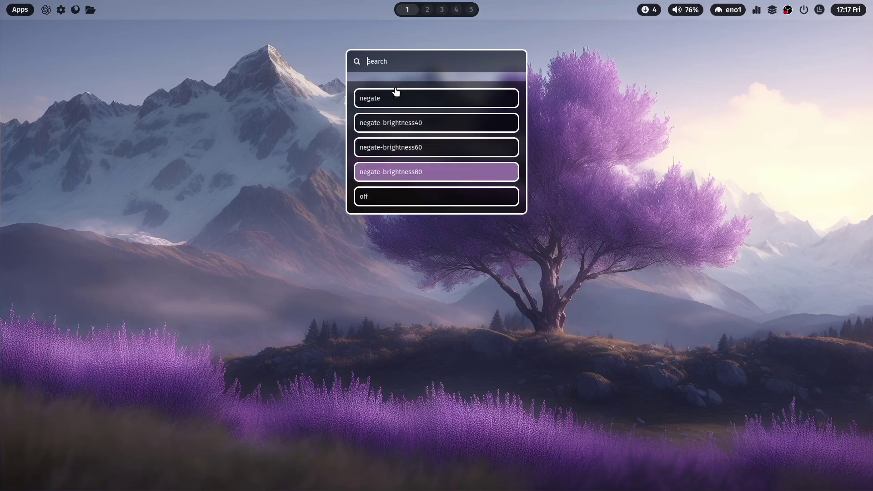
{"action": "key", "text": "Down"}
{"action": "key", "text": "Up"}
{"action": "key", "text": "Up"}
{"action": "key", "text": "Up"}
{"action": "key", "text": "Down"}
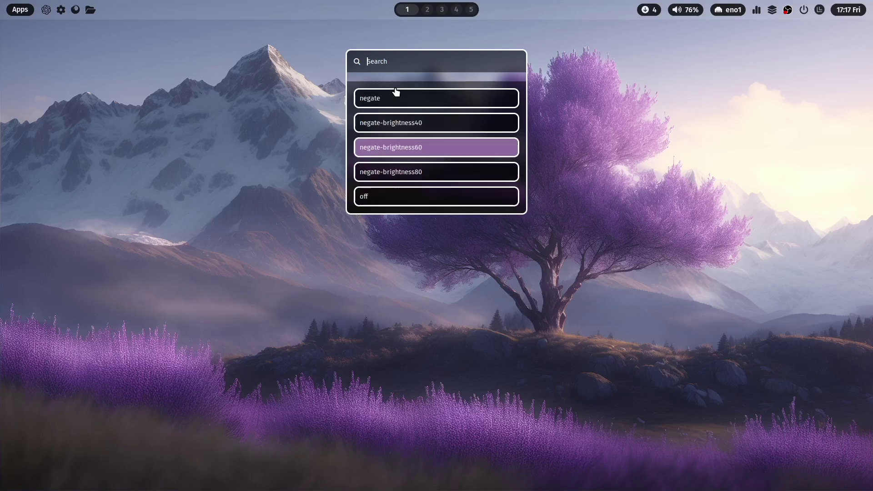
{"action": "key", "text": "Return"}
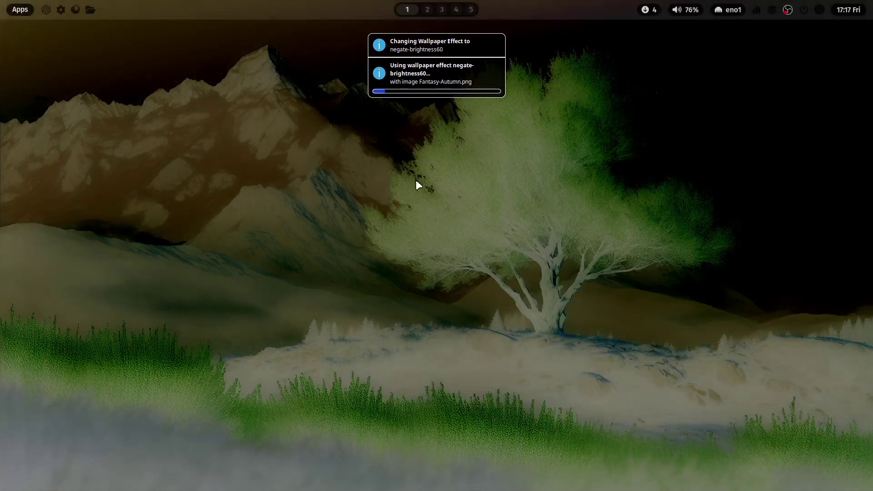
Step: Choose dark-star.jpg as the wallpaper in Waypaper and exit the picker
{"action": "mouse_move", "coordinate": [78, 14]}
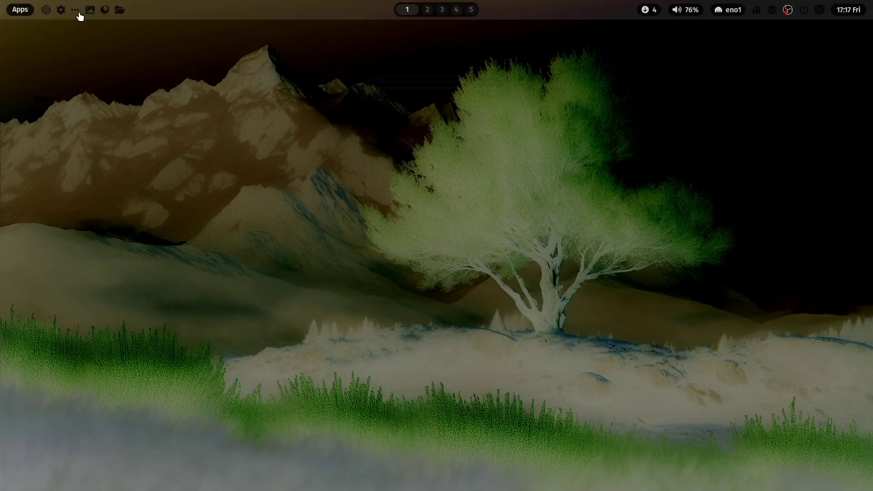
{"action": "left_click", "coordinate": [89, 13]}
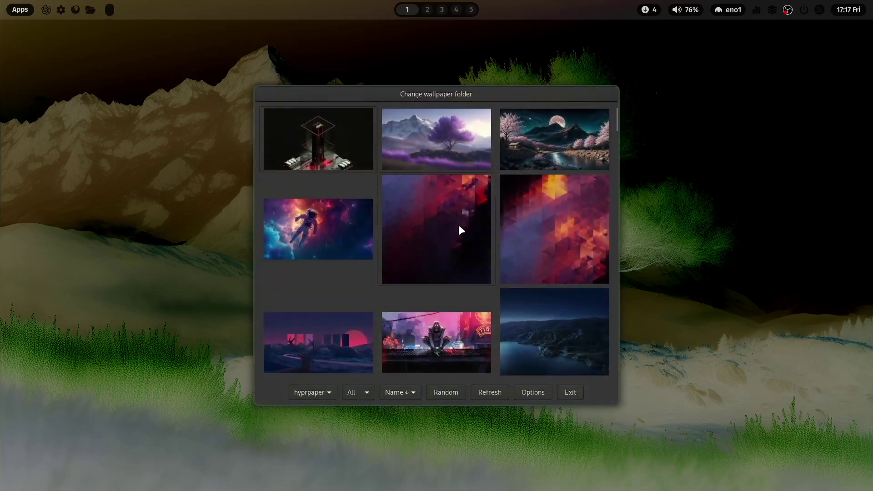
{"action": "scroll", "coordinate": [460, 227], "scroll_direction": "down", "scroll_amount": 10}
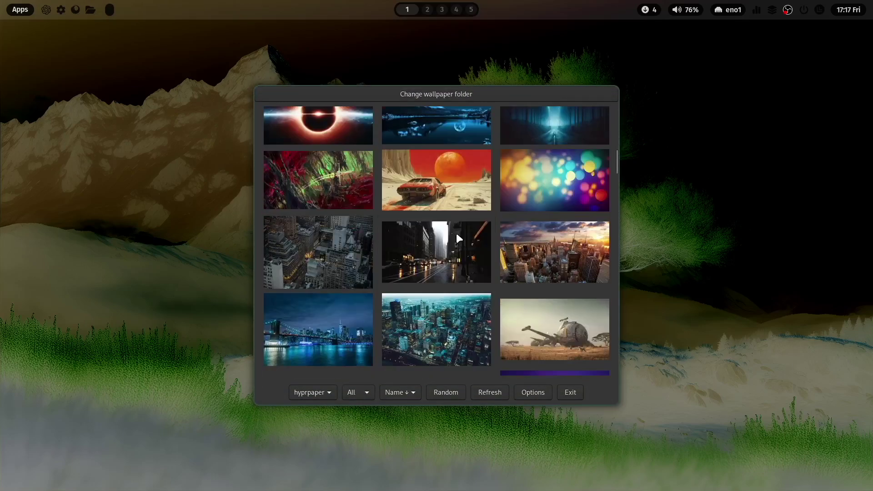
{"action": "scroll", "coordinate": [430, 255], "scroll_direction": "down", "scroll_amount": 6}
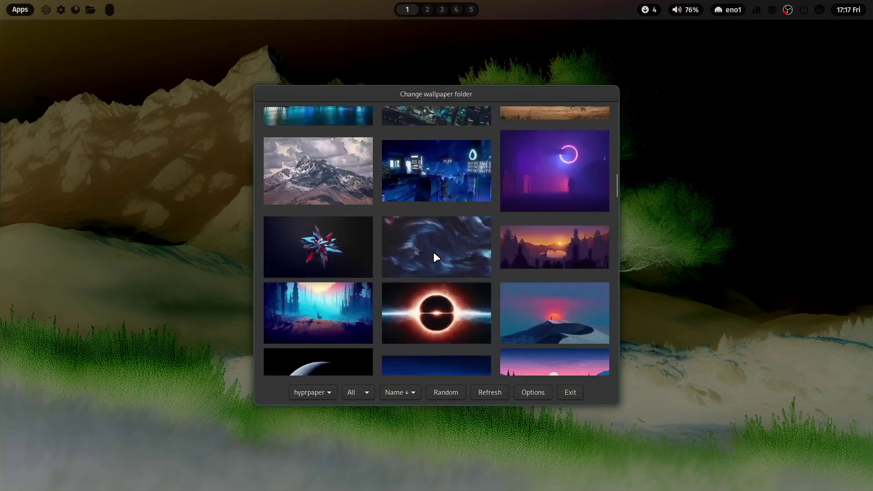
{"action": "scroll", "coordinate": [434, 254], "scroll_direction": "up", "scroll_amount": 1}
{"action": "left_click", "coordinate": [326, 195]}
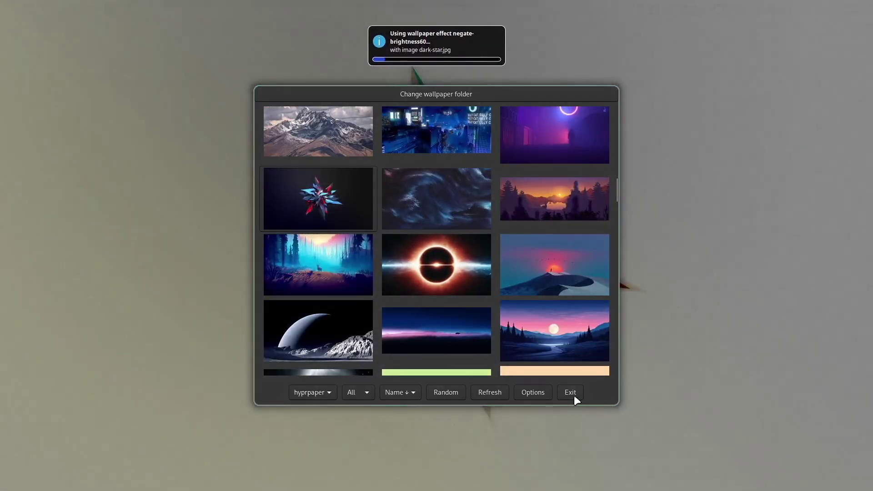
{"action": "left_click", "coordinate": [572, 393]}
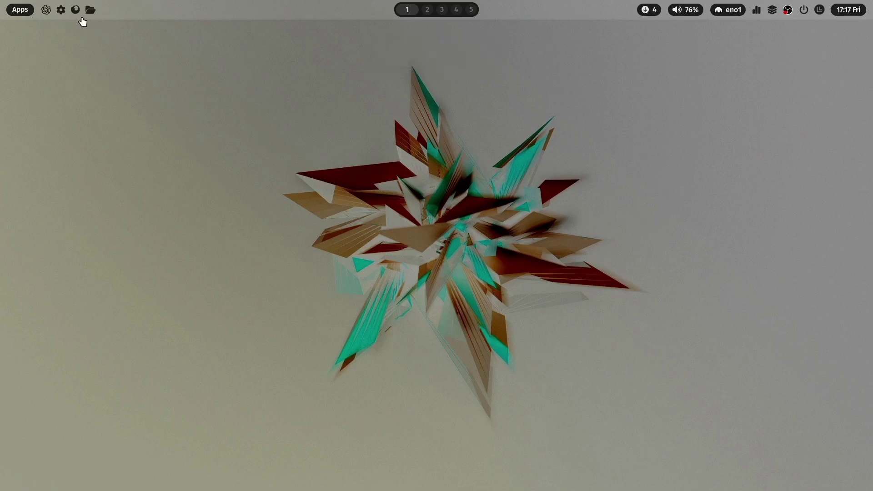
Step: Search the Waybar themes for 'white' and apply ML4W White
{"action": "mouse_move", "coordinate": [76, 13]}
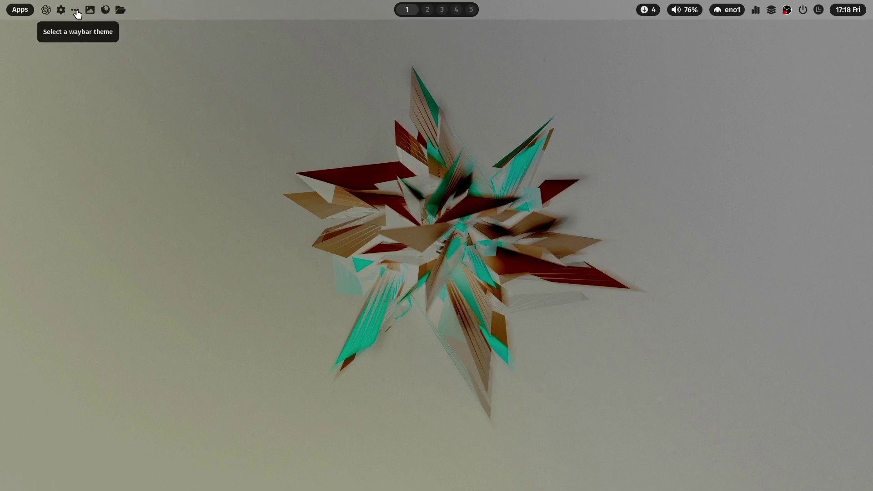
{"action": "left_click", "coordinate": [76, 12]}
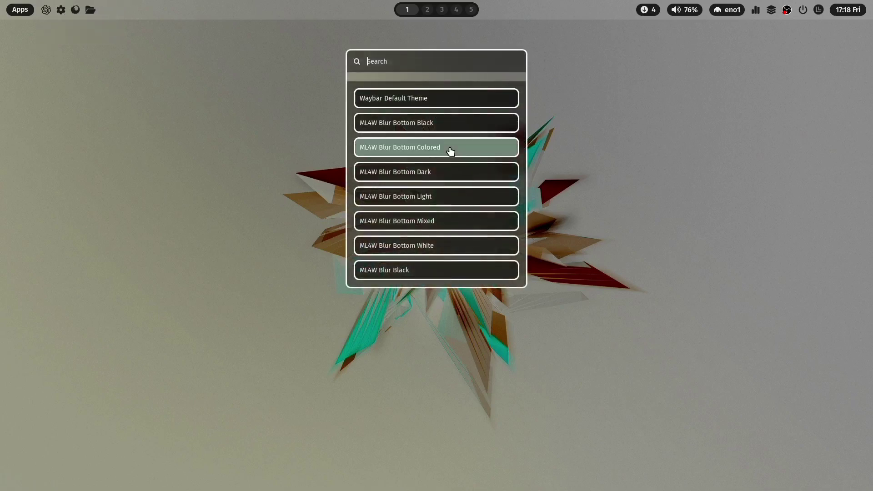
{"action": "scroll", "coordinate": [453, 152], "scroll_direction": "down", "scroll_amount": 1}
{"action": "type", "text": "white"}
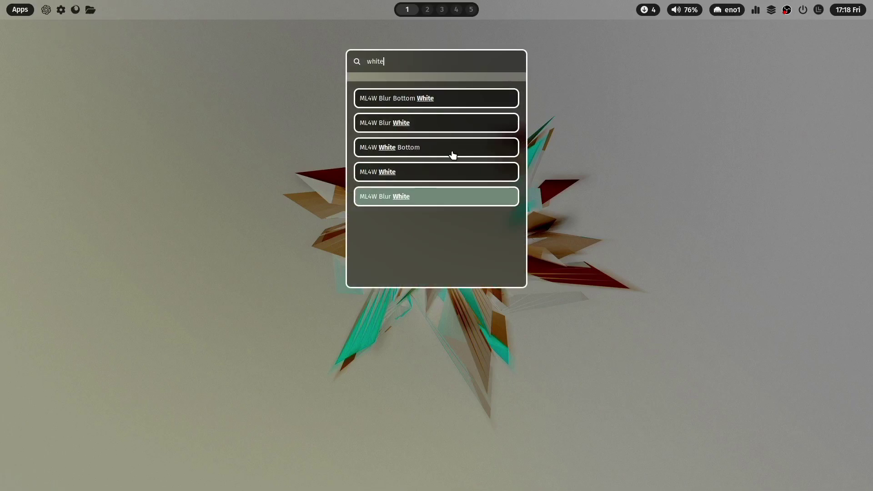
{"action": "key", "text": "Up"}
{"action": "key", "text": "Return"}
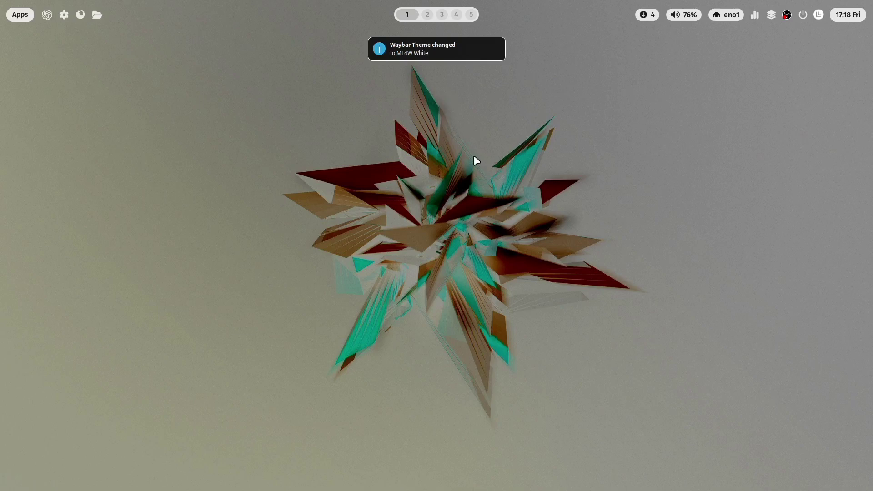
Step: Open two terminals, then set Border Size to 0 in ML4W Hyprland Settings
{"action": "key", "text": "super+Return"}
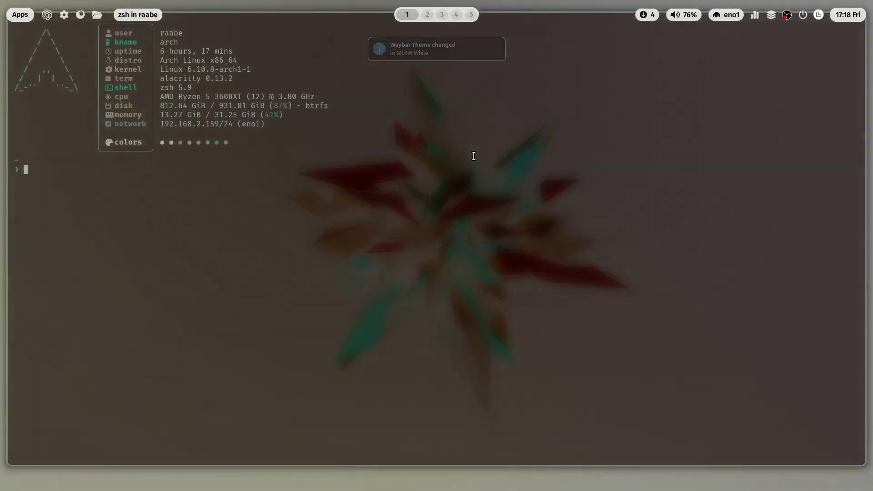
{"action": "key", "text": "super+Return"}
{"action": "key", "text": "super+Return"}
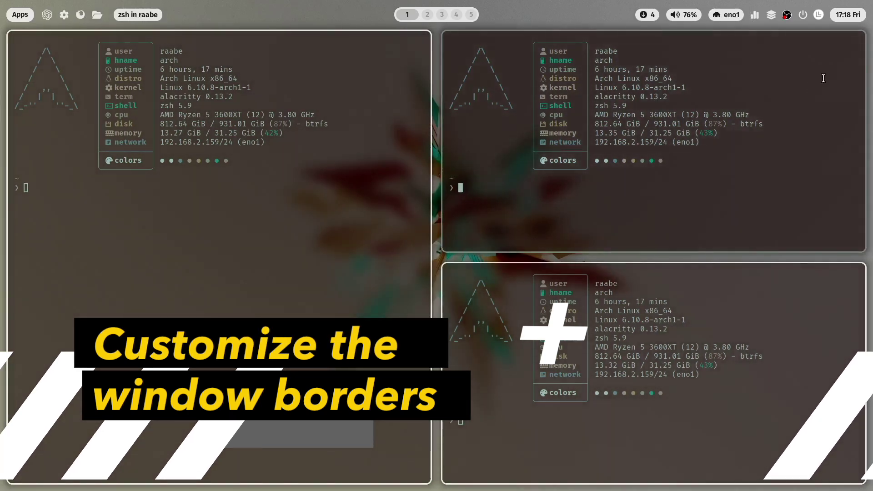
{"action": "left_click", "coordinate": [819, 15]}
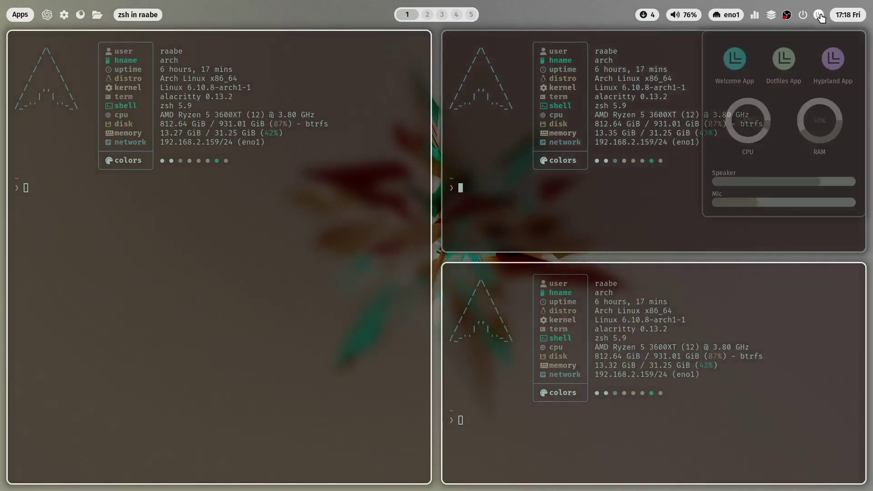
{"action": "left_click", "coordinate": [834, 59]}
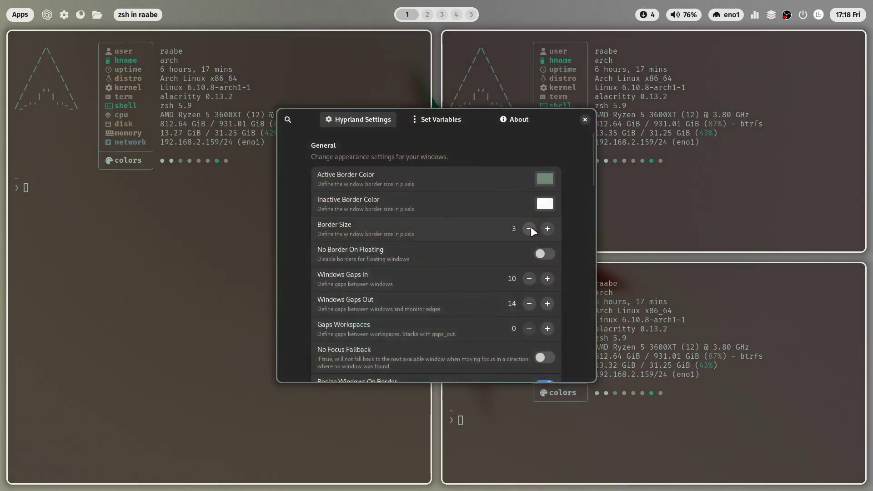
{"action": "left_click", "coordinate": [531, 228]}
{"action": "left_click", "coordinate": [531, 227]}
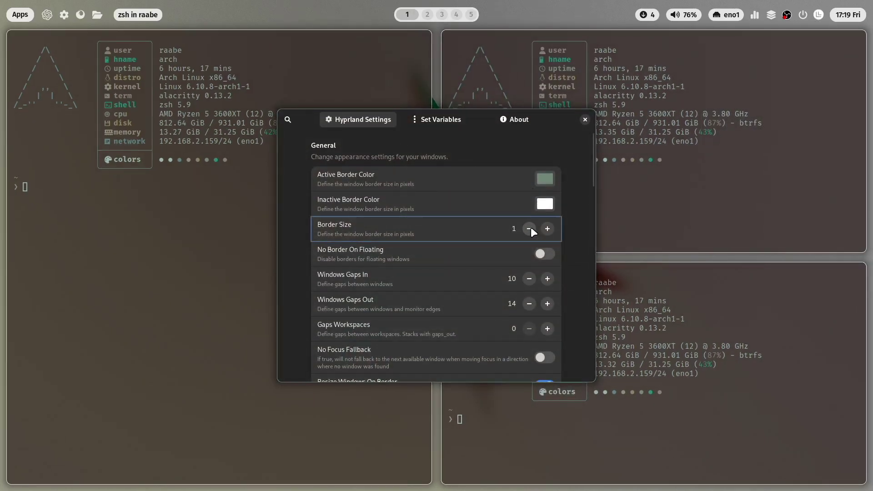
{"action": "left_click", "coordinate": [531, 228]}
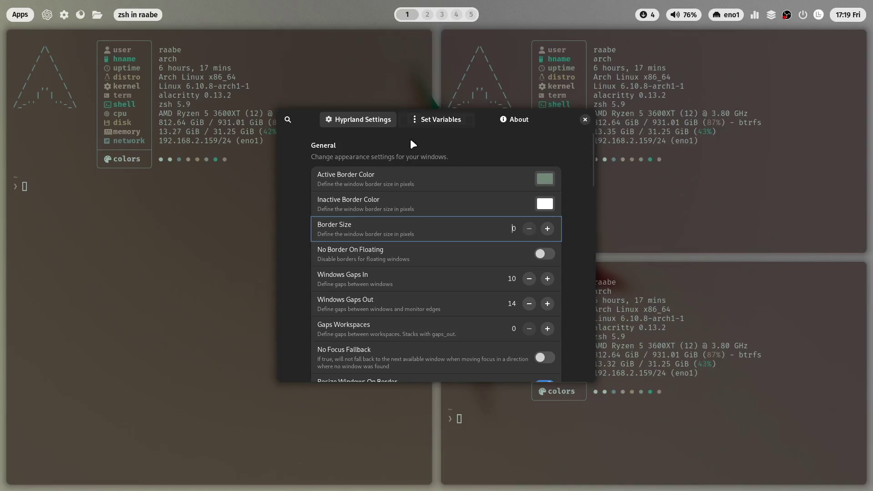
Step: Set Windows Gaps In to 20 and Gaps Out to 40, then close the settings
{"action": "left_click_drag", "start_coordinate": [411, 142], "coordinate": [534, 161]}
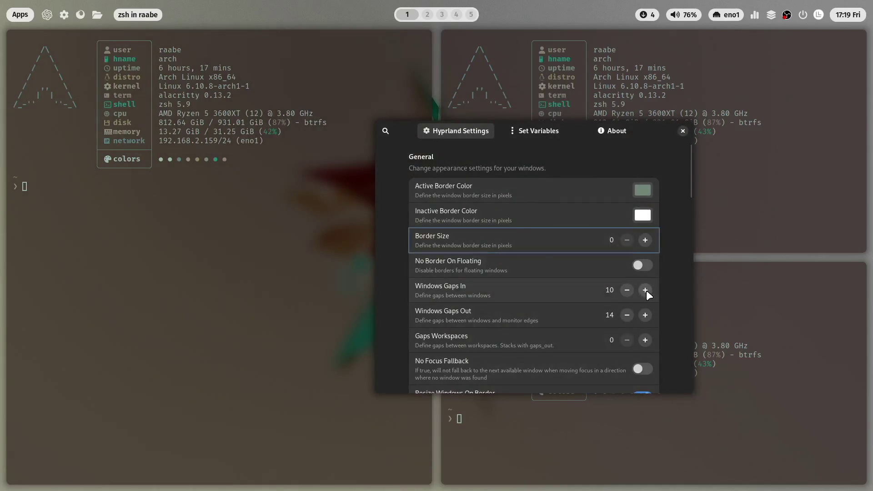
{"action": "left_click", "coordinate": [605, 289]}
{"action": "key", "text": "Delete"}
{"action": "type", "text": "2"}
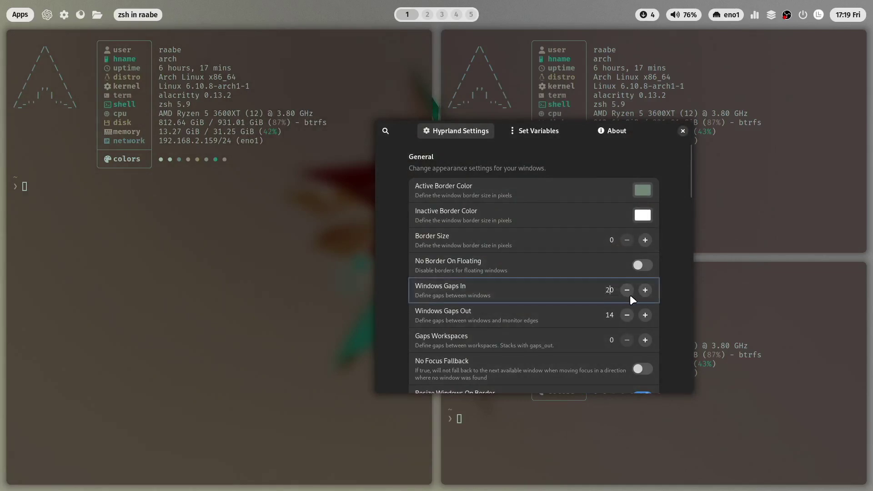
{"action": "double_click", "coordinate": [611, 318]}
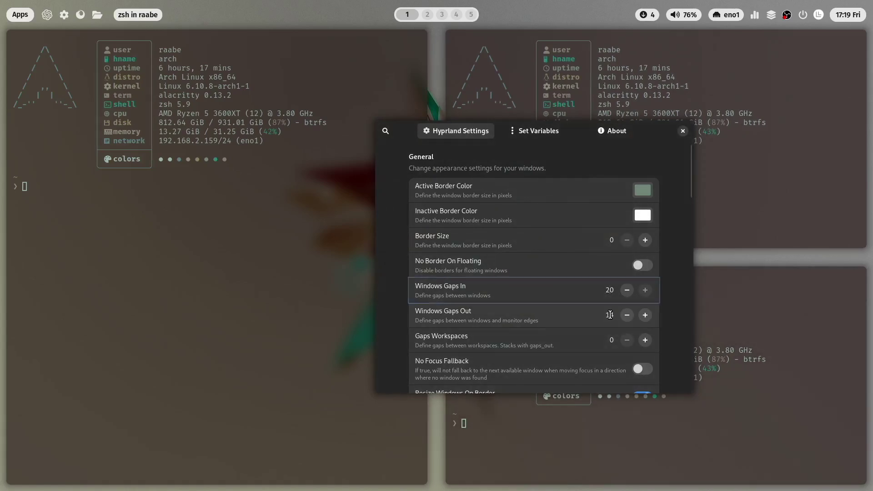
{"action": "type", "text": "40"}
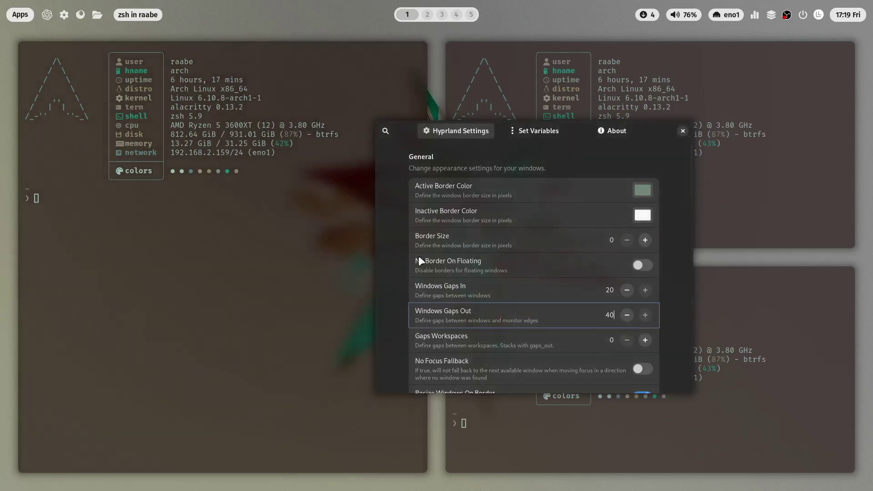
{"action": "left_click_drag", "start_coordinate": [607, 156], "coordinate": [472, 121]}
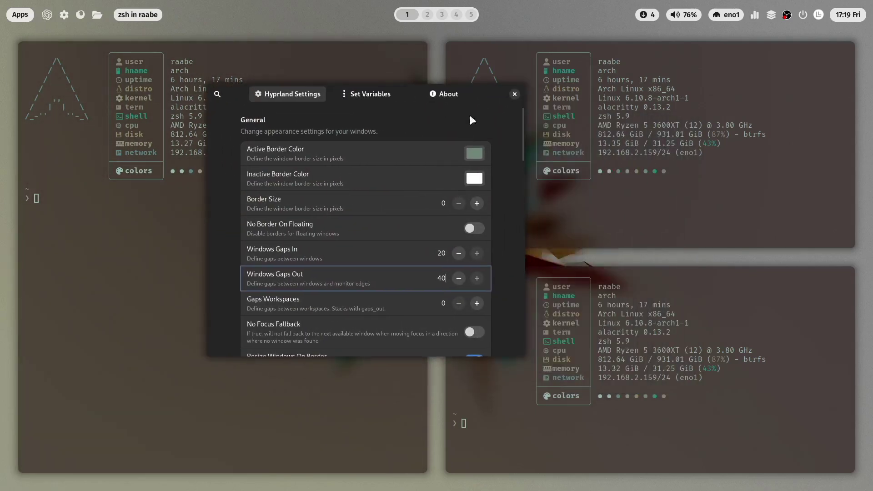
{"action": "left_click", "coordinate": [515, 94]}
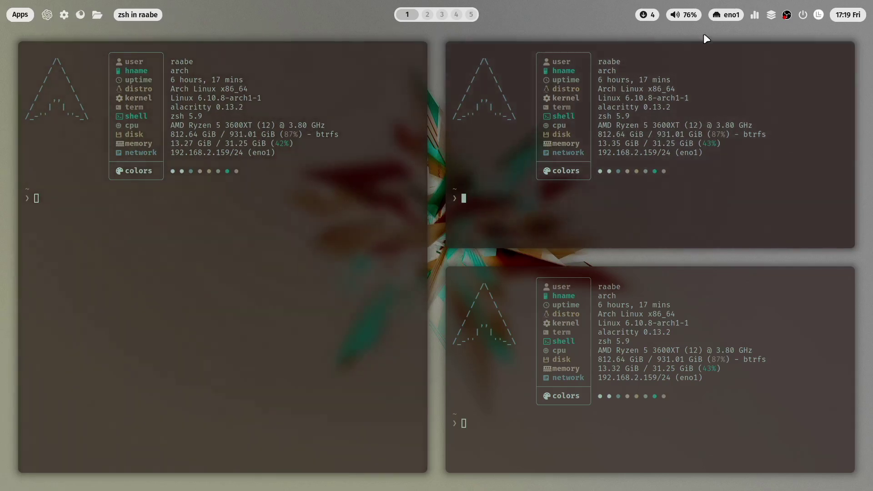
Step: Open Dotfiles Settings and switch off the Window, ChatGPT and Network Waybar modules
{"action": "left_click", "coordinate": [818, 15]}
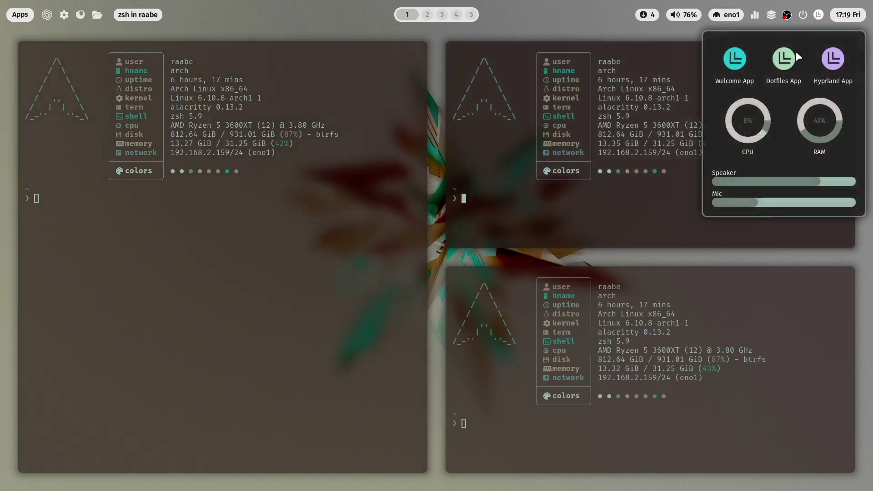
{"action": "left_click", "coordinate": [784, 59]}
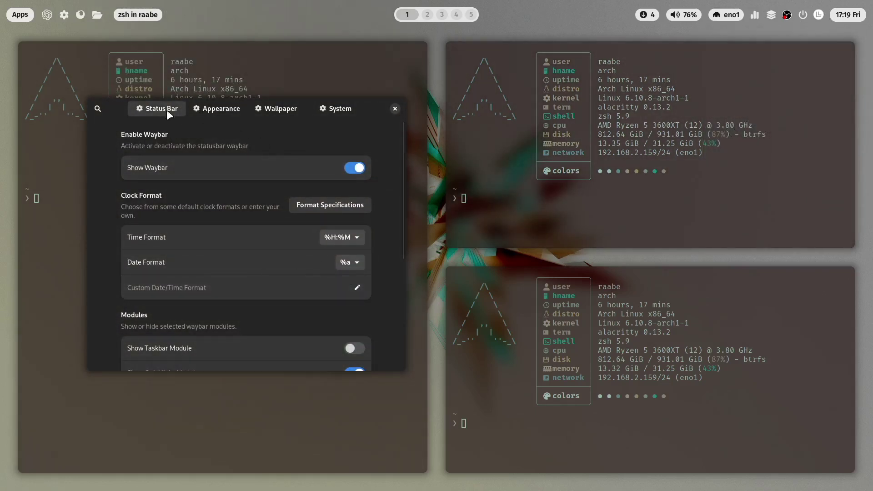
{"action": "scroll", "coordinate": [390, 152], "scroll_direction": "down", "scroll_amount": 5}
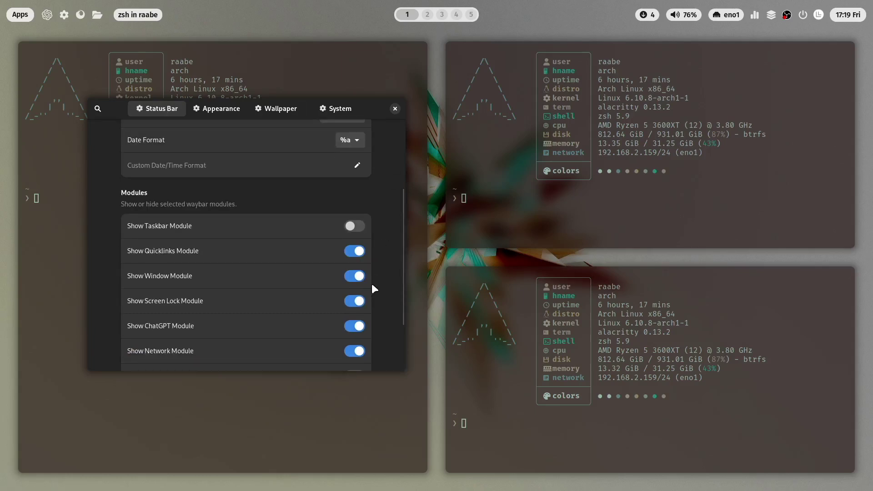
{"action": "left_click", "coordinate": [359, 277]}
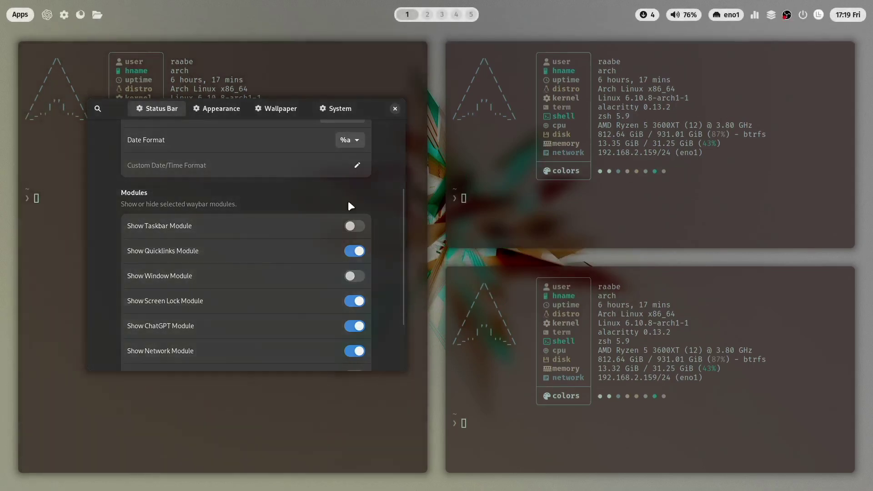
{"action": "left_click", "coordinate": [362, 326]}
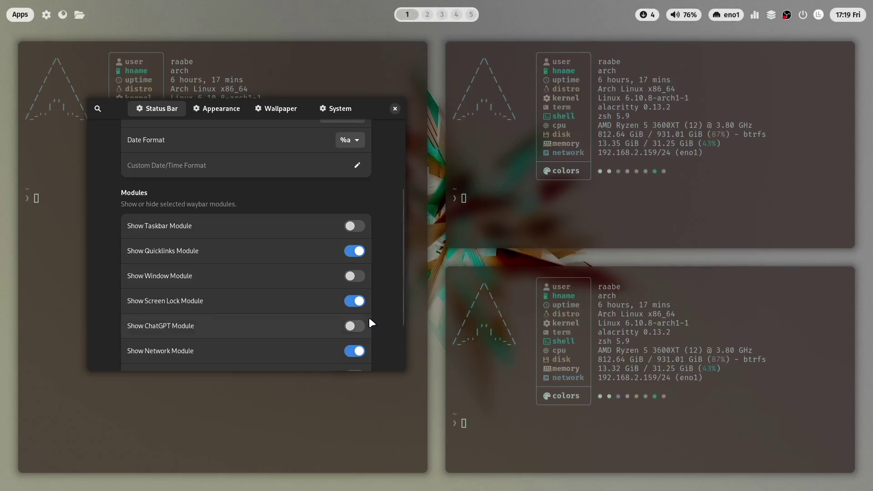
{"action": "scroll", "coordinate": [373, 305], "scroll_direction": "down", "scroll_amount": 2}
{"action": "scroll", "coordinate": [377, 298], "scroll_direction": "down", "scroll_amount": 2}
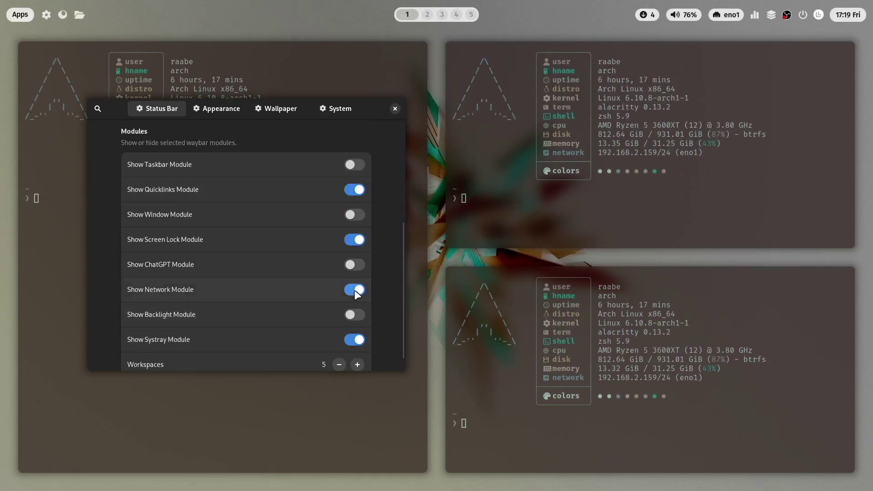
{"action": "left_click", "coordinate": [356, 289]}
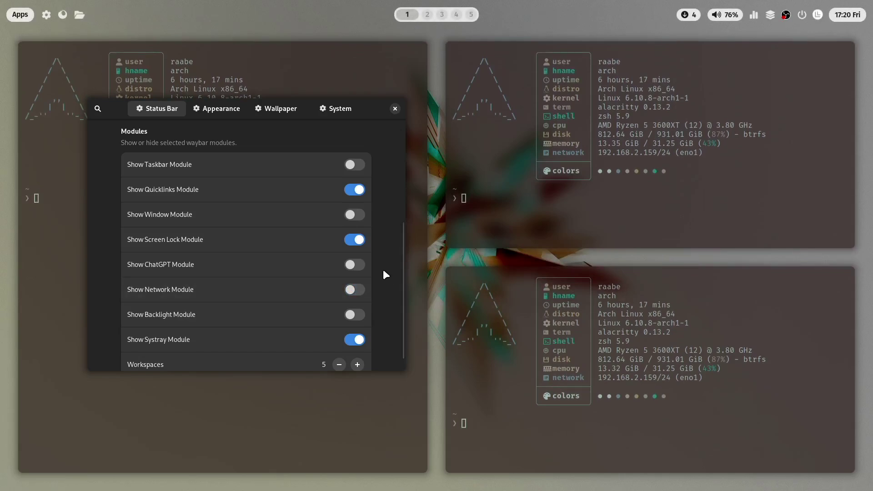
Step: Lower the workspace count from 5 to 3 and check workspaces 2 and 1
{"action": "scroll", "coordinate": [386, 274], "scroll_direction": "down", "scroll_amount": 1}
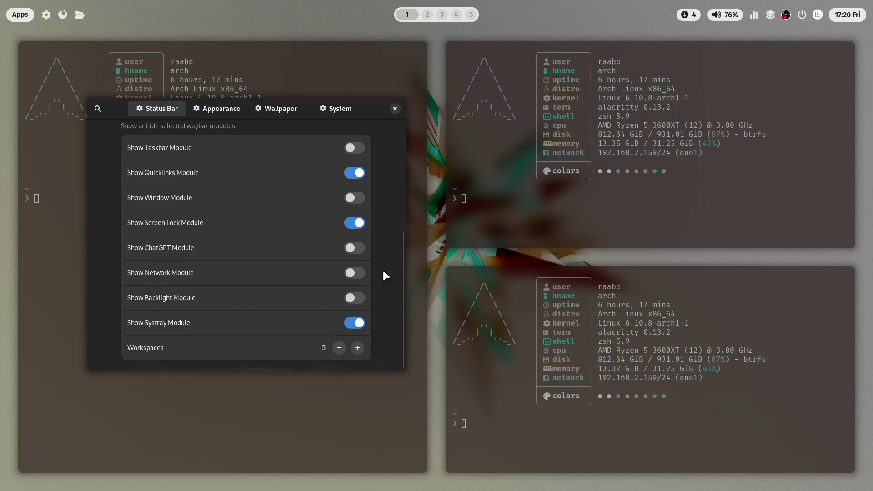
{"action": "left_click", "coordinate": [342, 345]}
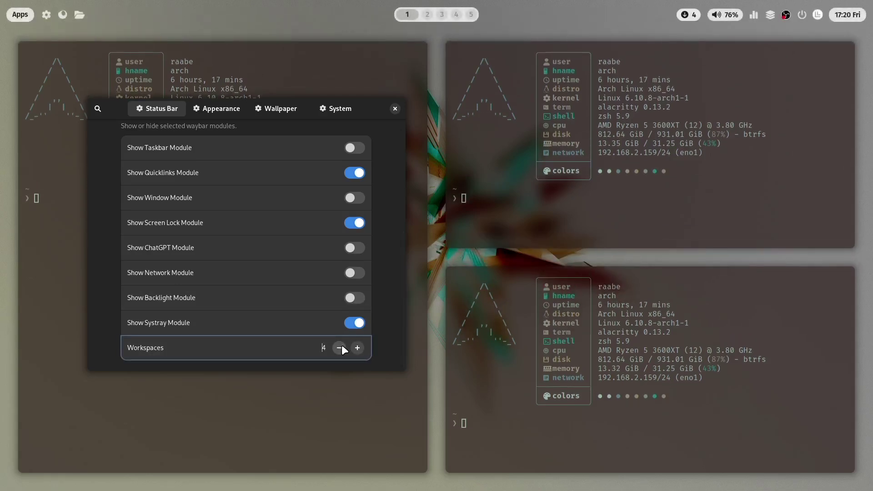
{"action": "left_click", "coordinate": [342, 345]}
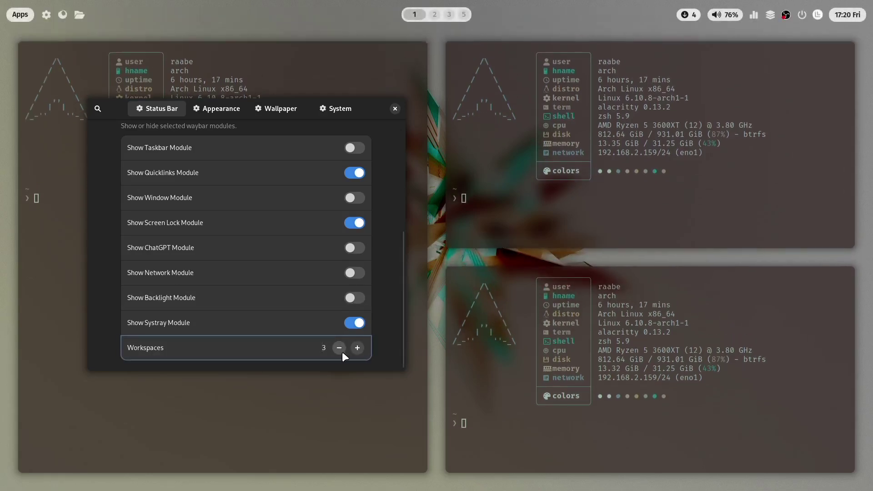
{"action": "key", "text": "super+2"}
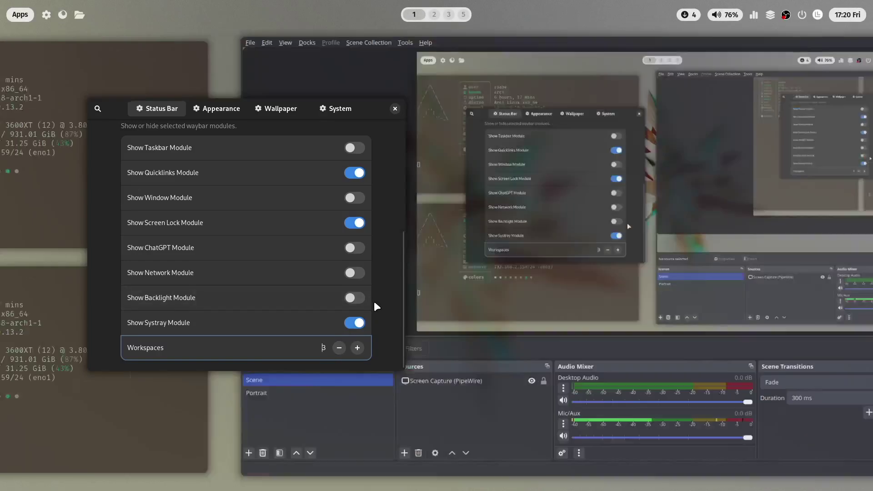
{"action": "key", "text": "super+1"}
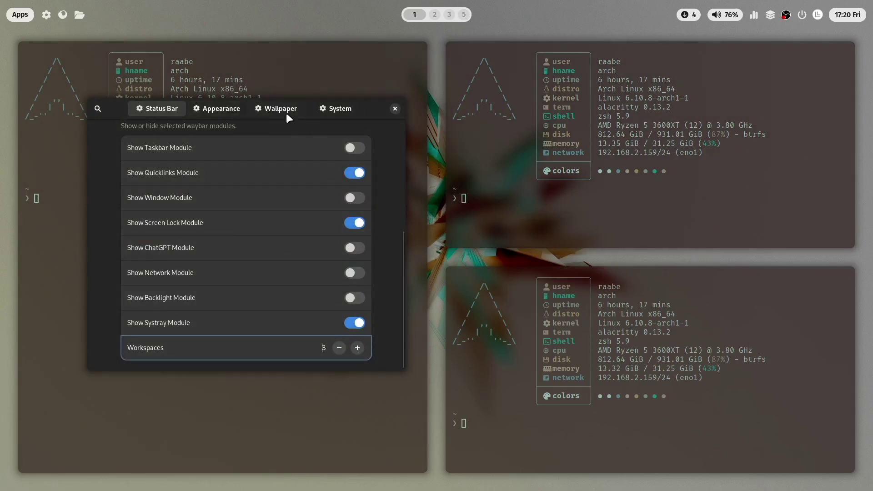
{"action": "scroll", "coordinate": [390, 181], "scroll_direction": "up", "scroll_amount": 2}
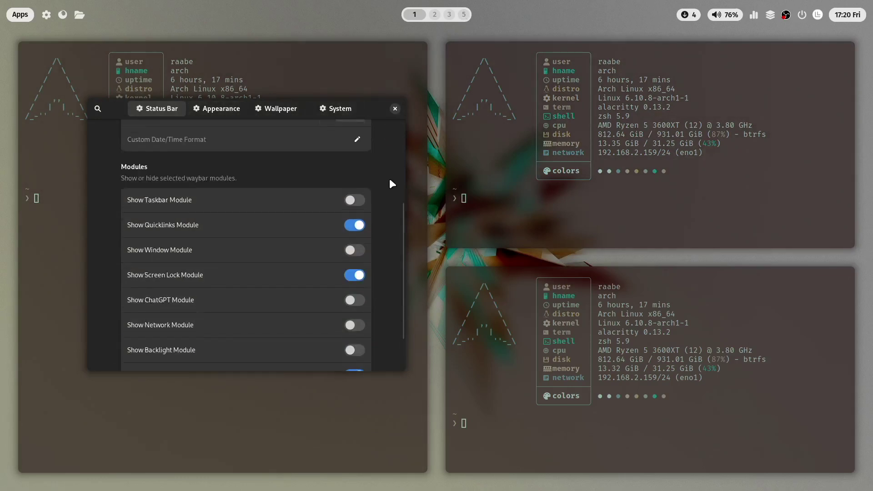
{"action": "scroll", "coordinate": [391, 180], "scroll_direction": "up", "scroll_amount": 6}
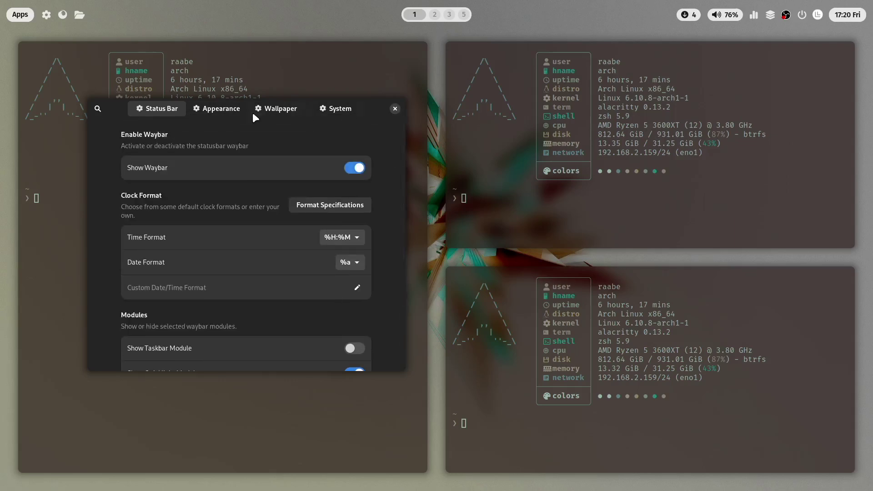
Step: Set Rofi Border Size to 0 on the Appearance page, previewing the launcher, then close settings
{"action": "left_click", "coordinate": [234, 109]}
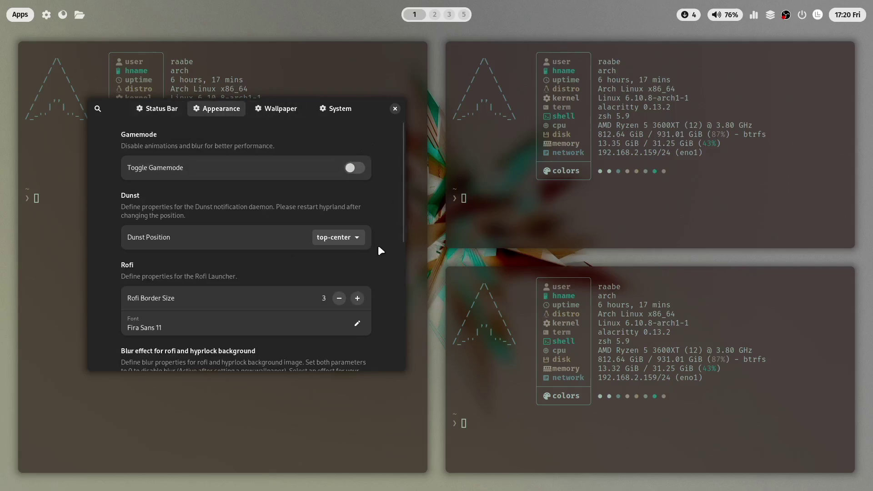
{"action": "key", "text": "super+ctrl+Return"}
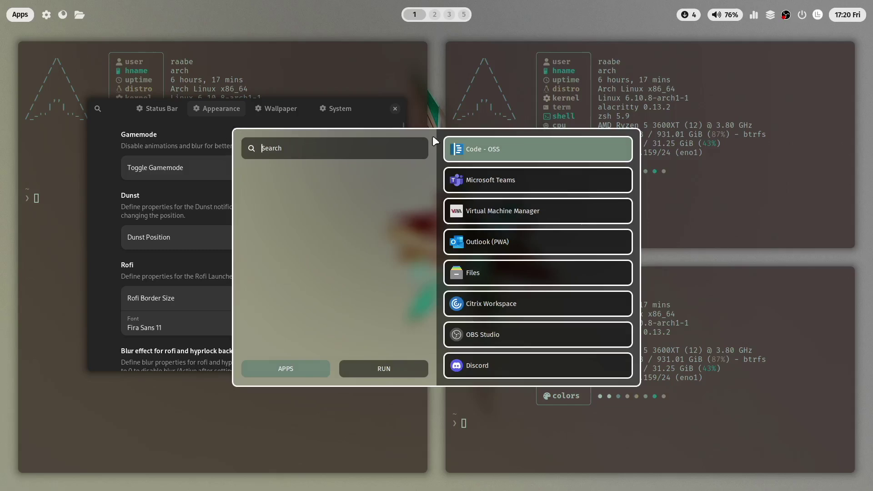
{"action": "key", "text": "Escape"}
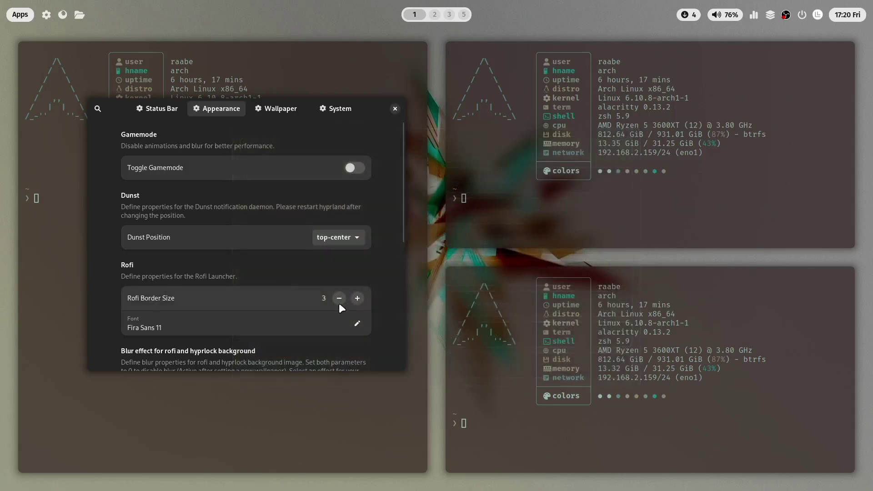
{"action": "left_click", "coordinate": [340, 300]}
{"action": "left_click", "coordinate": [343, 298]}
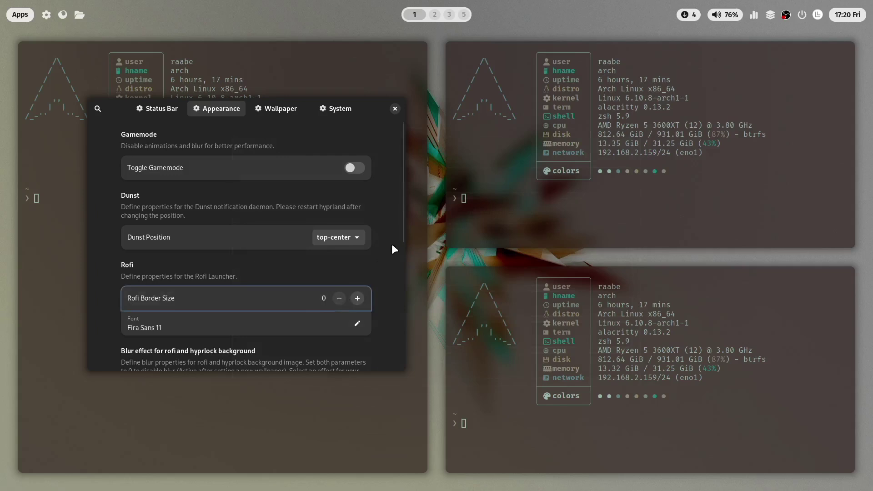
{"action": "key", "text": "super+ctrl+Return"}
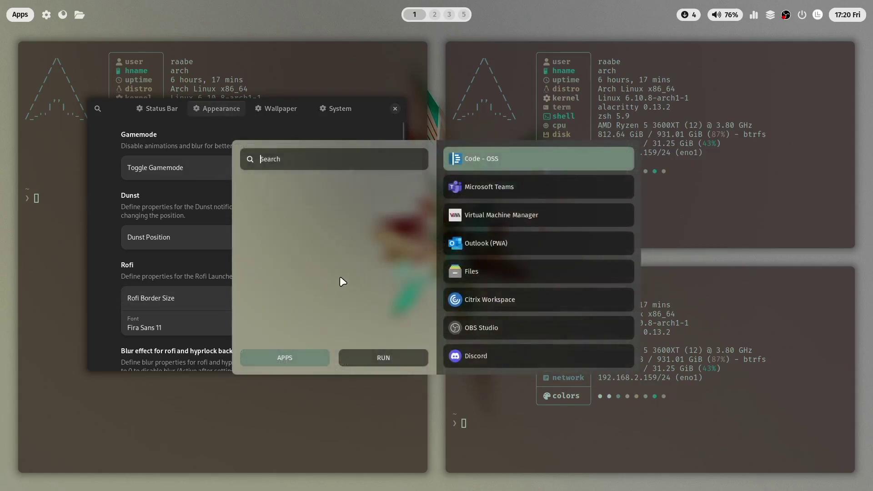
{"action": "key", "text": "Escape"}
{"action": "scroll", "coordinate": [363, 241], "scroll_direction": "down", "scroll_amount": 2}
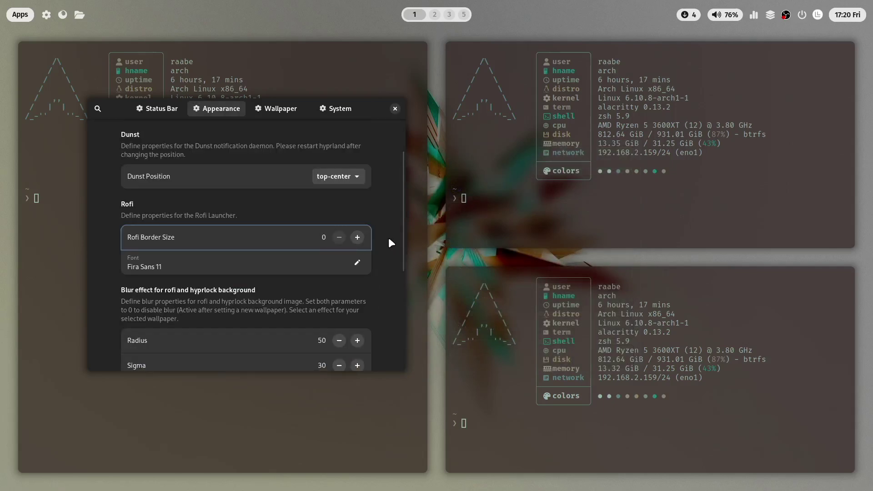
{"action": "scroll", "coordinate": [389, 239], "scroll_direction": "down", "scroll_amount": 2}
{"action": "scroll", "coordinate": [393, 250], "scroll_direction": "up", "scroll_amount": 3}
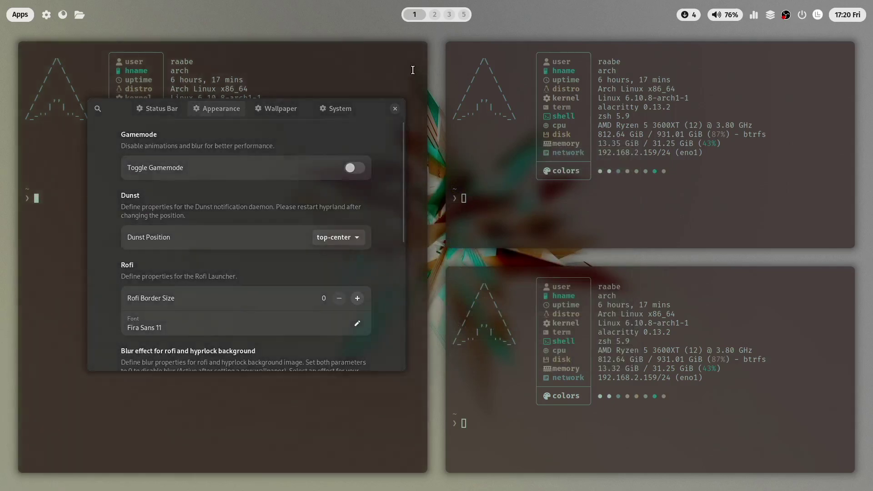
{"action": "left_click", "coordinate": [395, 109]}
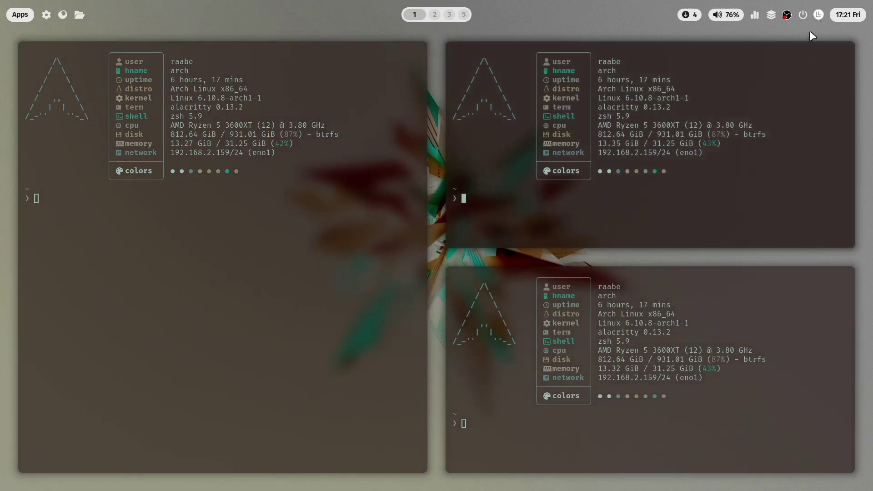
Step: Open Hyprland Settings and raise Blur Size to 11 and Blur Passes to 10
{"action": "left_click", "coordinate": [818, 15]}
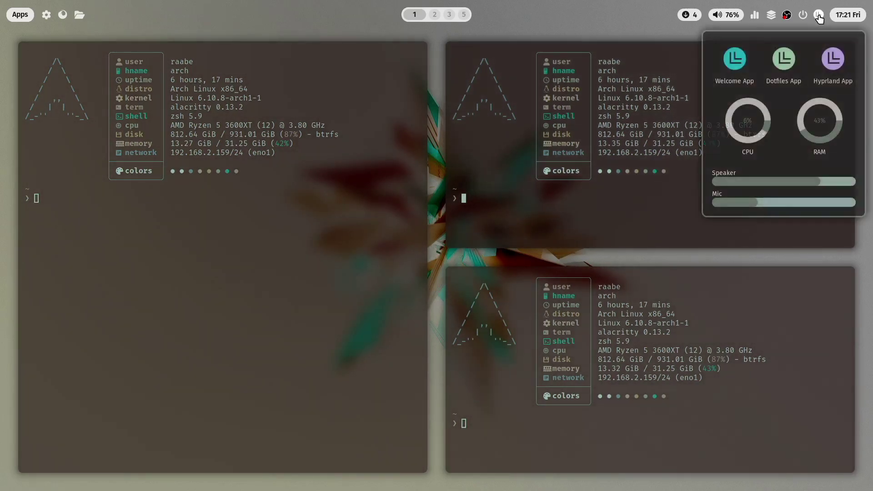
{"action": "left_click", "coordinate": [834, 60]}
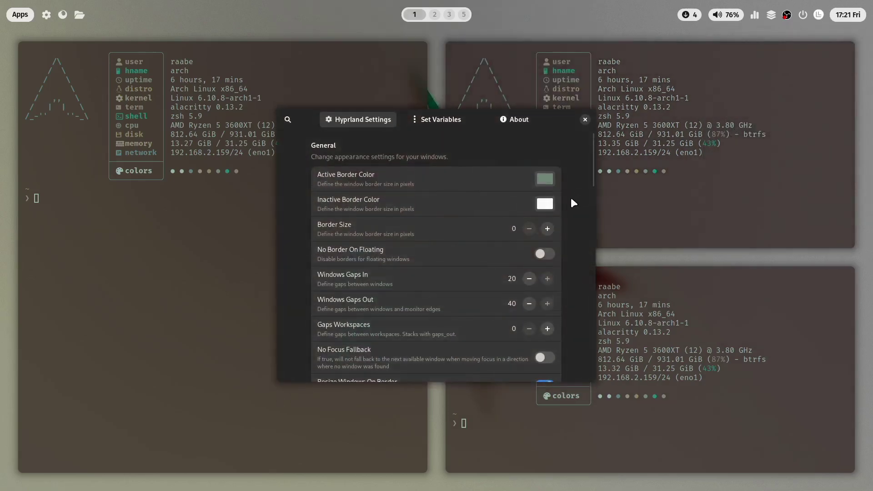
{"action": "scroll", "coordinate": [564, 202], "scroll_direction": "down", "scroll_amount": 15}
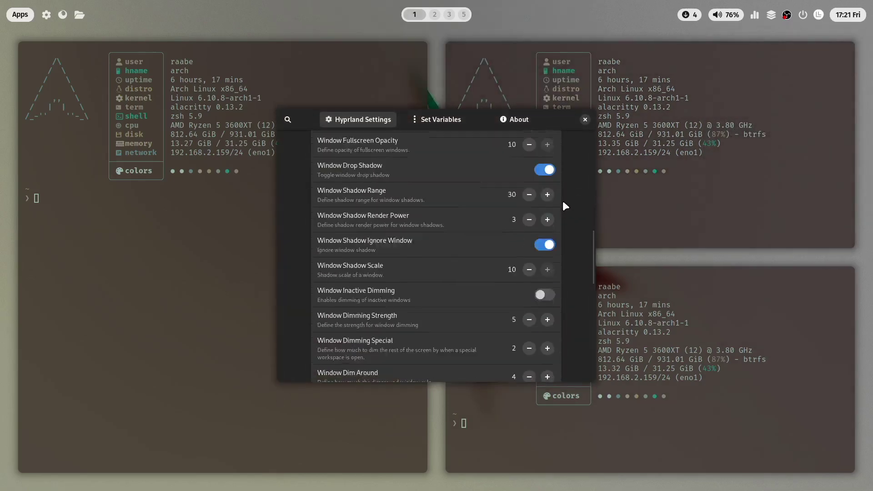
{"action": "scroll", "coordinate": [563, 202], "scroll_direction": "down", "scroll_amount": 5}
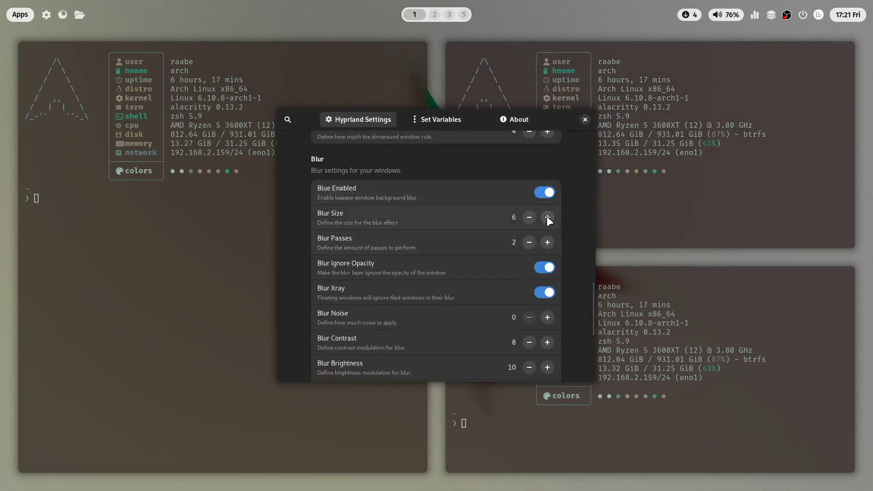
{"action": "left_click", "coordinate": [547, 217]}
{"action": "left_click", "coordinate": [546, 217]}
{"action": "left_click", "coordinate": [547, 217]}
{"action": "left_click", "coordinate": [547, 217]}
{"action": "left_click", "coordinate": [547, 217]}
{"action": "left_click", "coordinate": [547, 242]}
{"action": "left_click", "coordinate": [548, 242]}
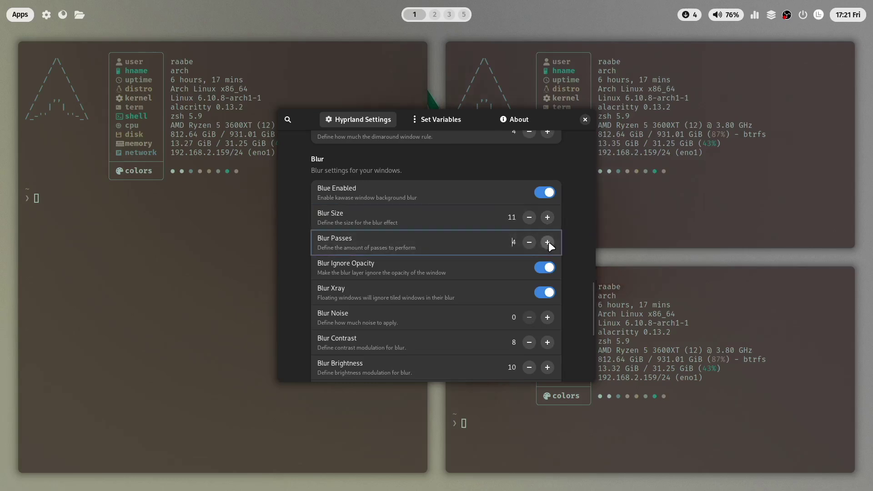
{"action": "left_click", "coordinate": [548, 242]}
{"action": "left_click", "coordinate": [547, 241]}
{"action": "left_click", "coordinate": [548, 242]}
{"action": "left_click", "coordinate": [548, 242]}
{"action": "left_click", "coordinate": [548, 242]}
{"action": "left_click", "coordinate": [547, 242]}
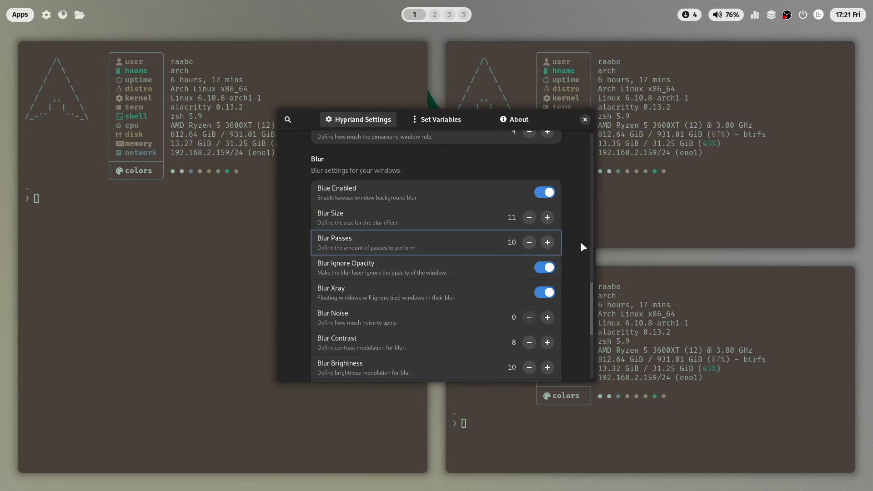
{"action": "scroll", "coordinate": [579, 242], "scroll_direction": "down", "scroll_amount": 3}
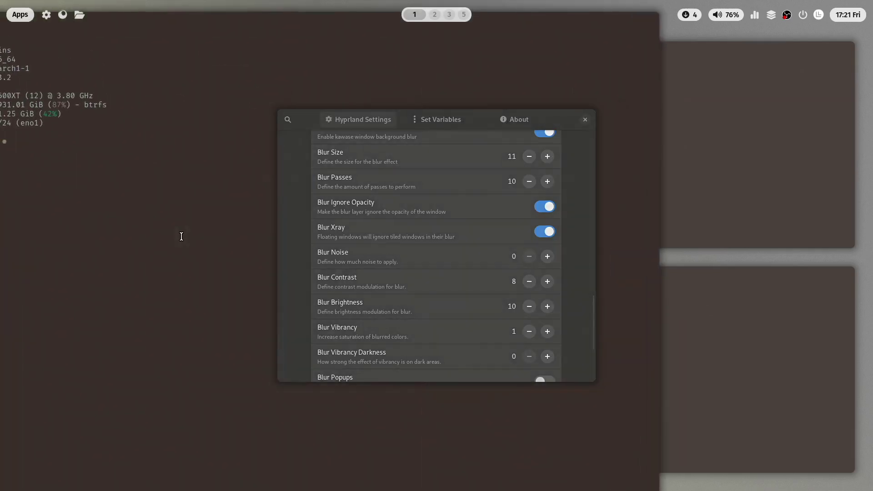
Step: Float one terminal out of the tiling, resize it, then close the Hyprland settings window
{"action": "left_click_drag", "start_coordinate": [602, 462], "coordinate": [418, 86]}
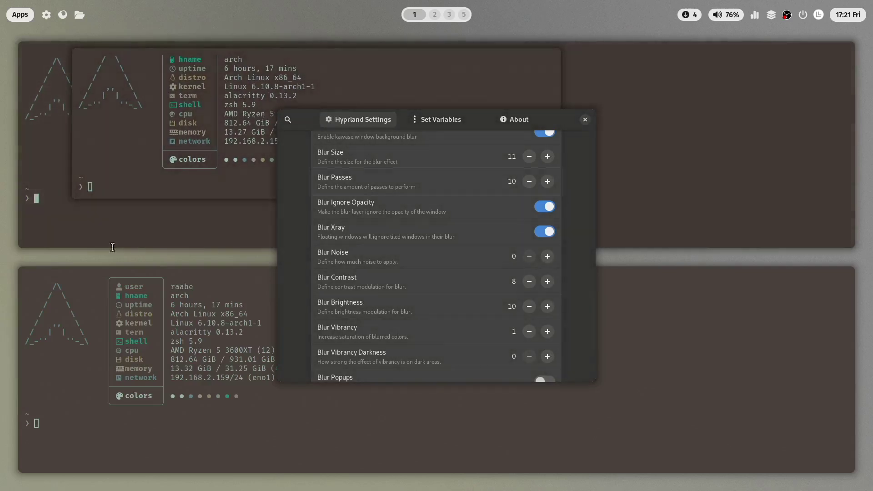
{"action": "left_click_drag", "start_coordinate": [145, 200], "coordinate": [120, 369]}
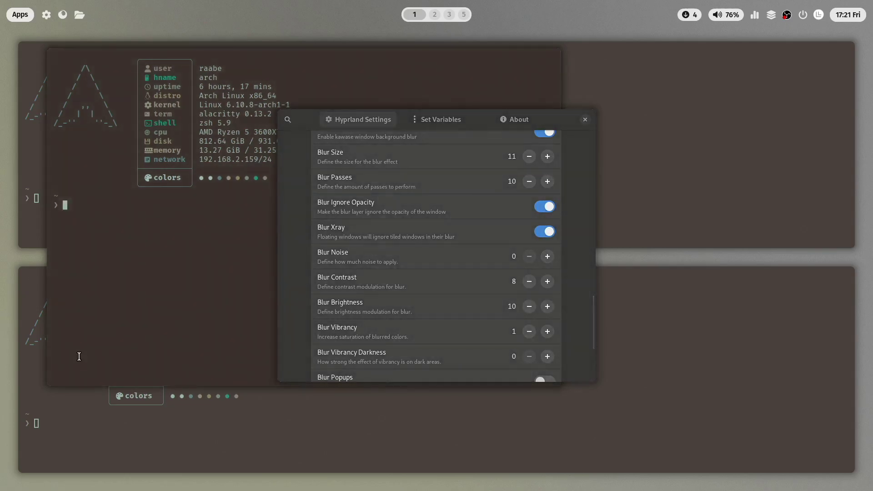
{"action": "left_click_drag", "start_coordinate": [79, 356], "coordinate": [263, 255]}
{"action": "left_click", "coordinate": [234, 210]}
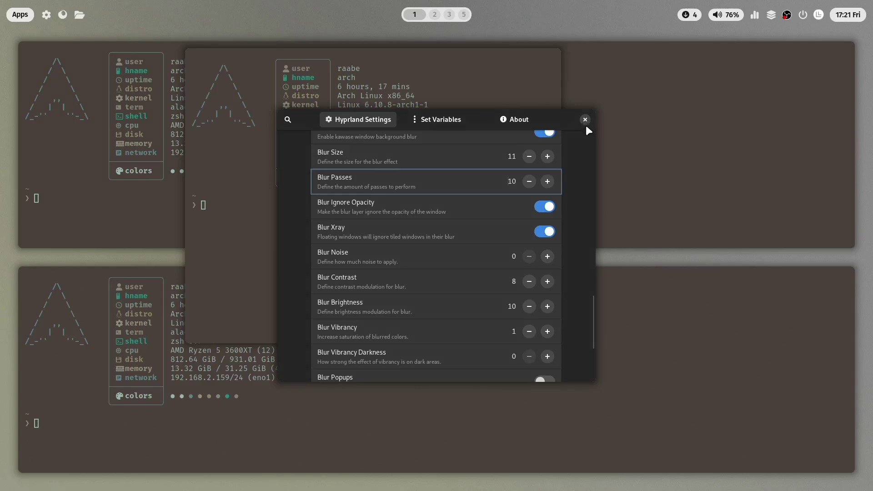
{"action": "scroll", "coordinate": [575, 191], "scroll_direction": "down", "scroll_amount": 5}
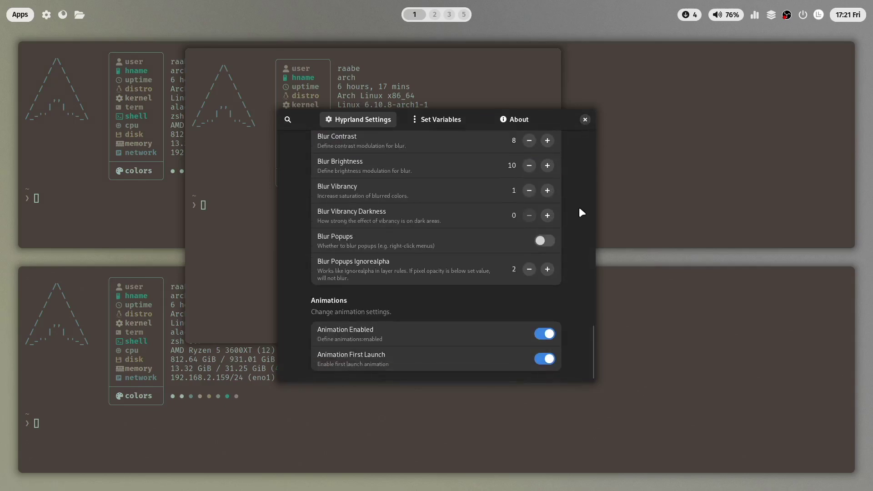
{"action": "scroll", "coordinate": [577, 225], "scroll_direction": "up", "scroll_amount": 3}
{"action": "left_click", "coordinate": [586, 120]}
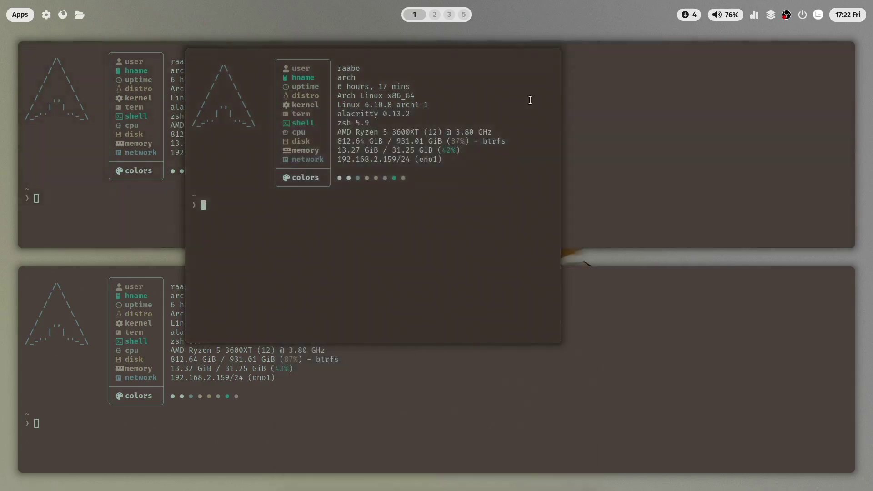
Step: Close both tiled terminals and move the floating terminal to the top left
{"action": "left_click_drag", "start_coordinate": [504, 92], "coordinate": [627, 199]}
{"action": "key", "text": "super+q"}
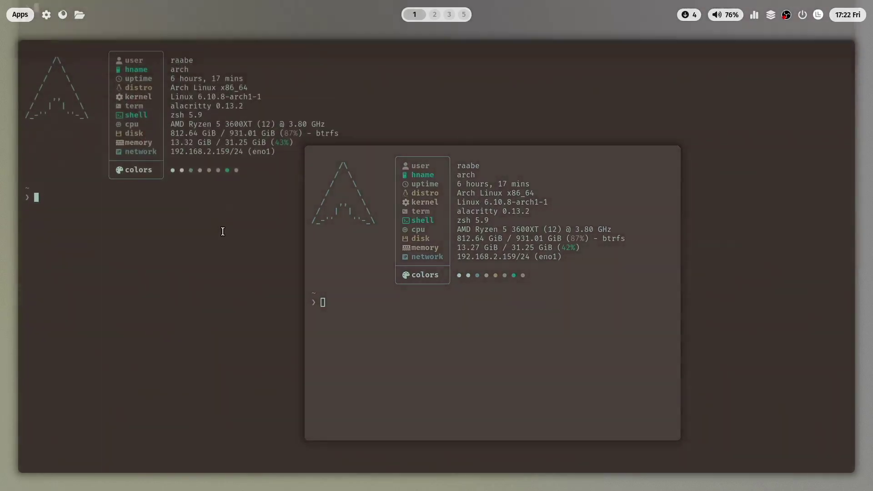
{"action": "key", "text": "super+q"}
{"action": "left_click_drag", "start_coordinate": [408, 373], "coordinate": [144, 272]}
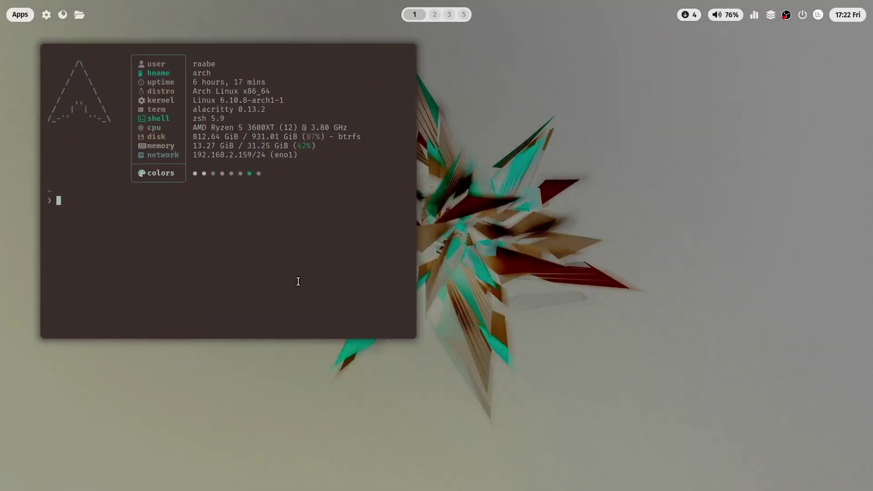
Step: Open Files on the home folder as a floating window beside the terminal on workspace 1
{"action": "left_click", "coordinate": [82, 15]}
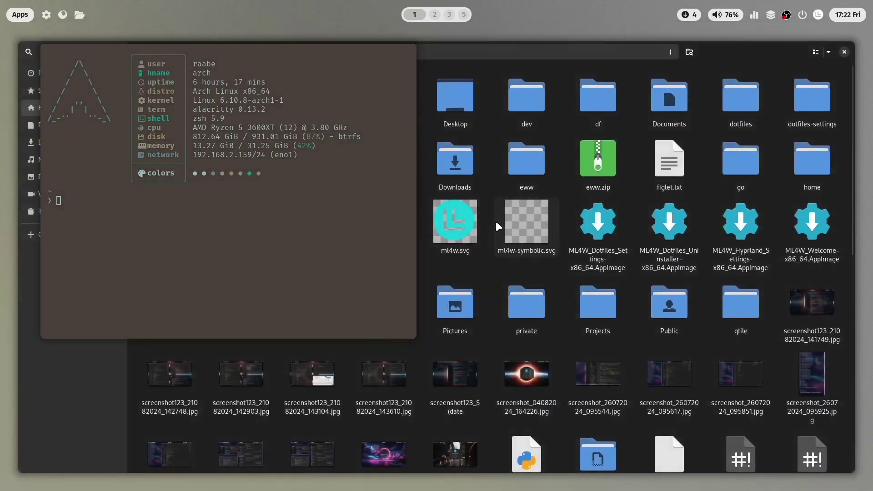
{"action": "key", "text": "super+t"}
{"action": "key", "text": "super+5"}
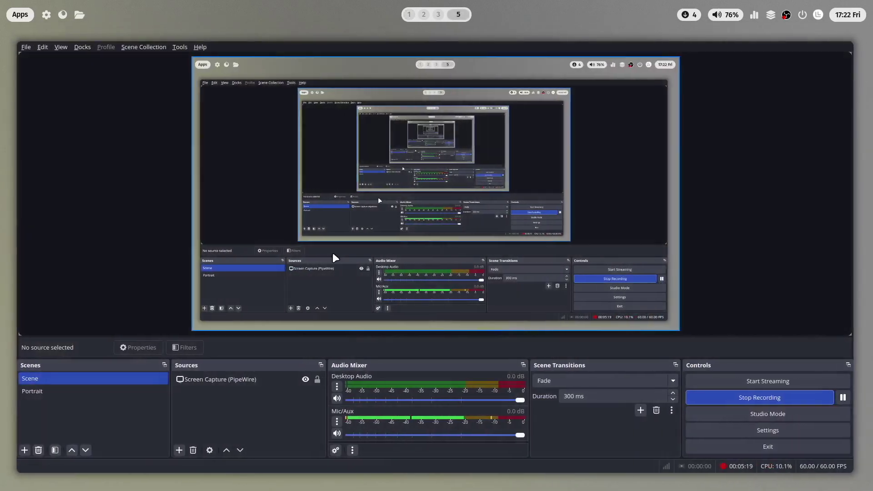
{"action": "left_click", "coordinate": [424, 14]}
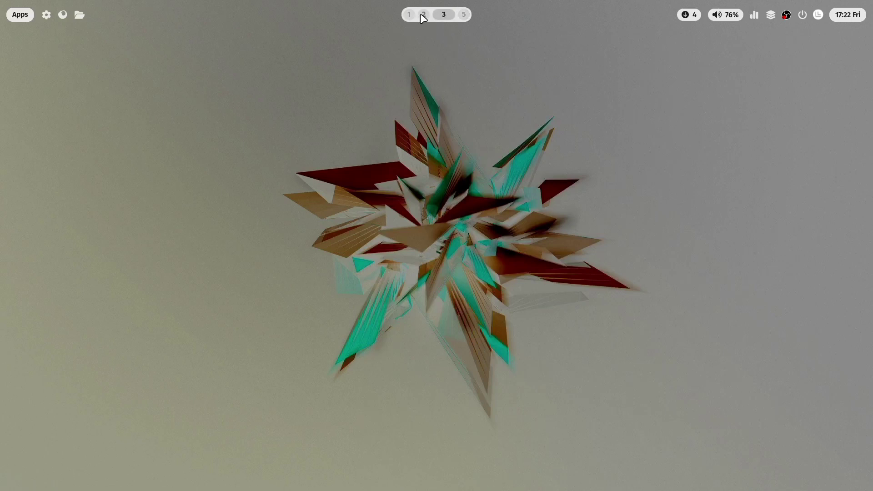
{"action": "left_click", "coordinate": [408, 15]}
{"action": "left_click_drag", "start_coordinate": [200, 373], "coordinate": [369, 398]}
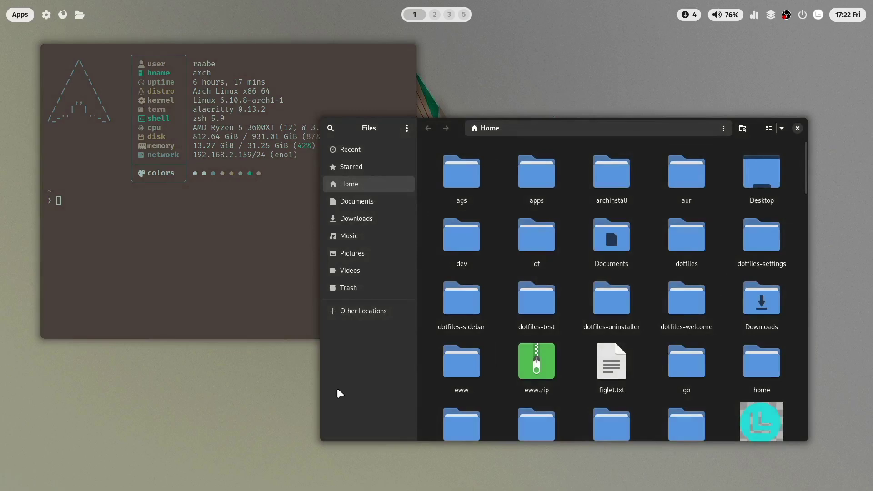
Step: Install yaru-icon-theme from the AUR with paru -S, accepting the default provider and changes and authorising with sudo
{"action": "left_click", "coordinate": [155, 233]}
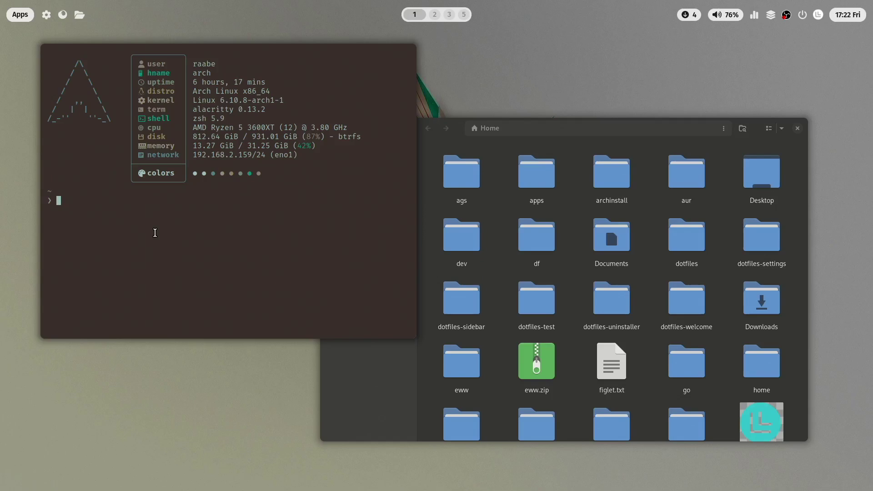
{"action": "type", "text": "paru -S yaru-icon-theme"}
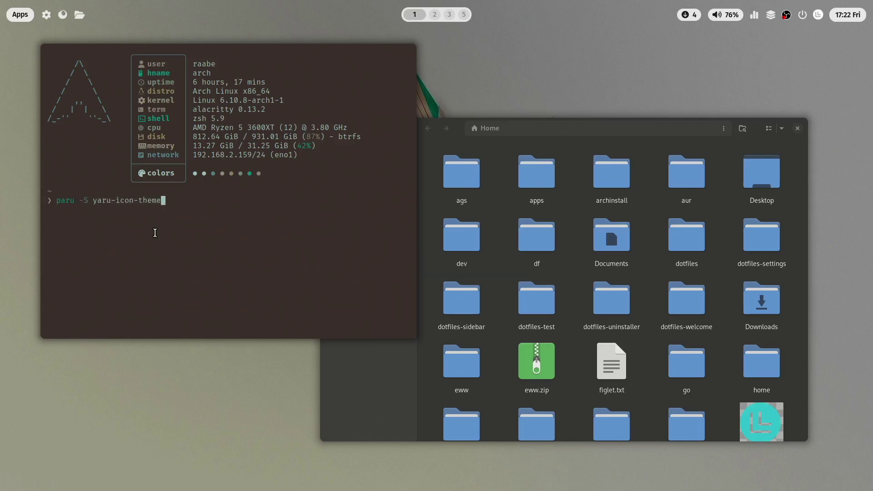
{"action": "key", "text": "Return"}
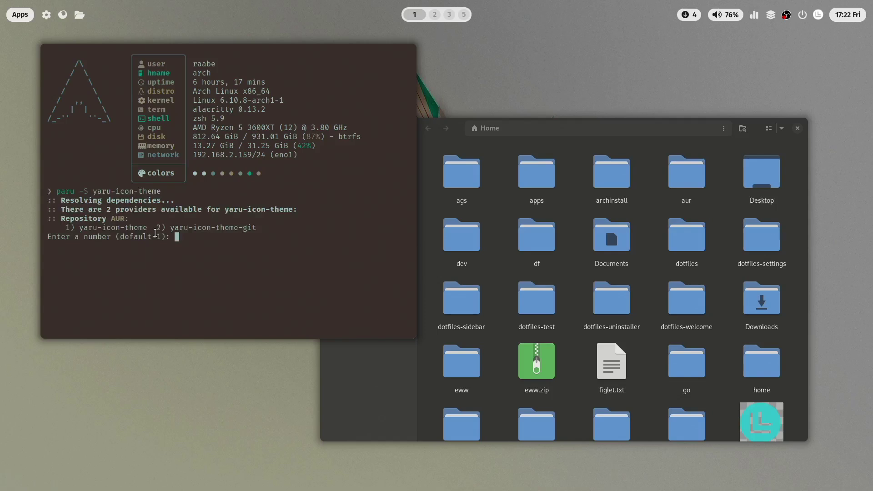
{"action": "key", "text": "Return"}
{"action": "key", "text": "Return"}
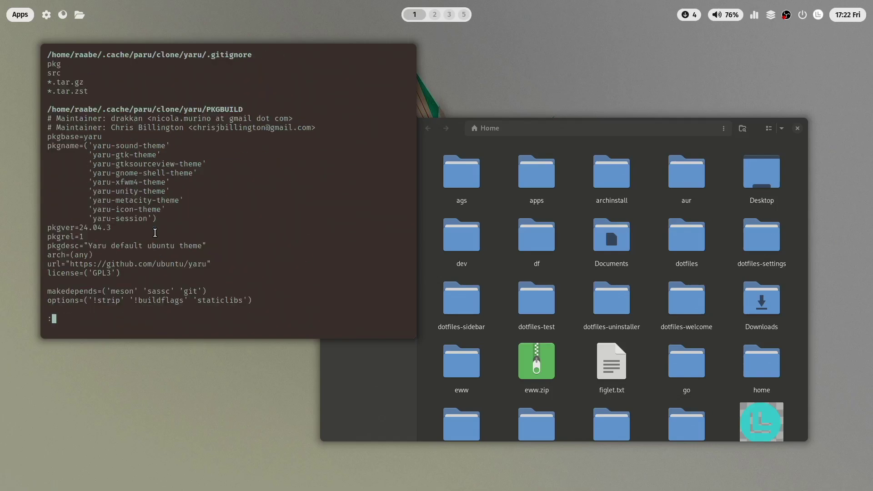
{"action": "key", "text": "q"}
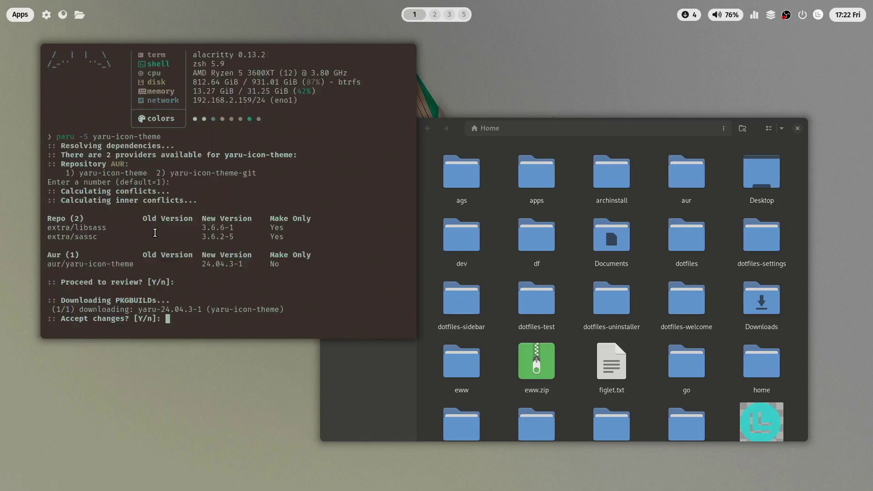
{"action": "key", "text": "Return"}
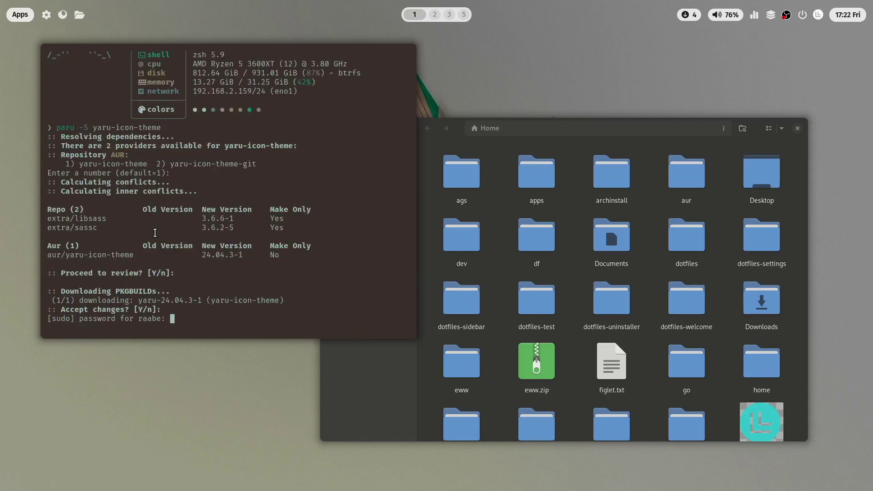
{"action": "key", "text": "Return"}
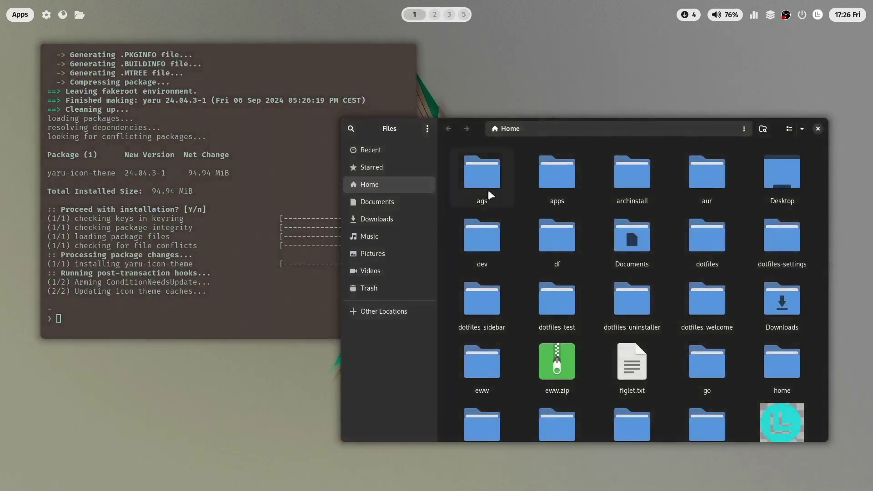
{"action": "left_click", "coordinate": [818, 15]}
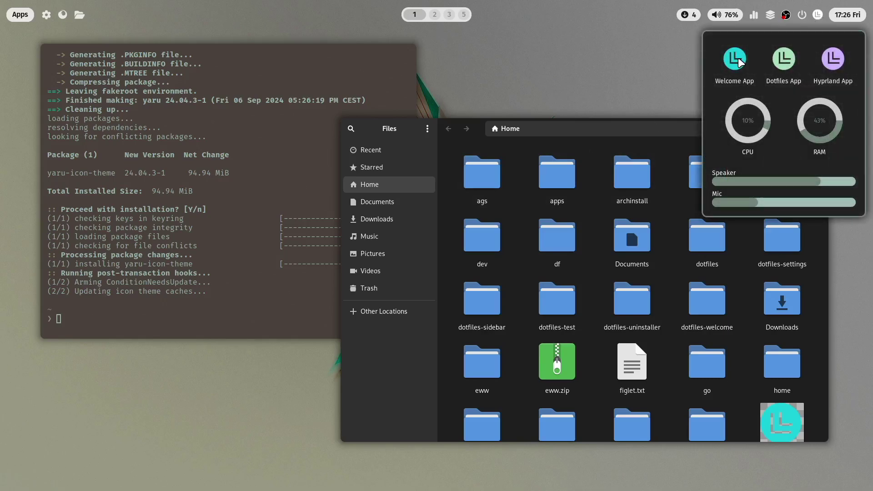
{"action": "left_click", "coordinate": [669, 58]}
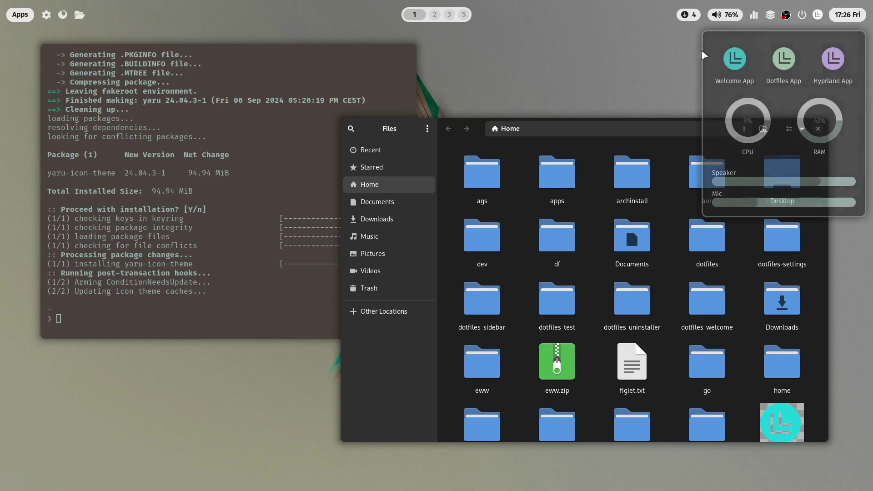
Step: Launch nwg-look (GTK Settings) as a floating window, enlarged and moved to the upper left
{"action": "key", "text": "super+ctrl+Return"}
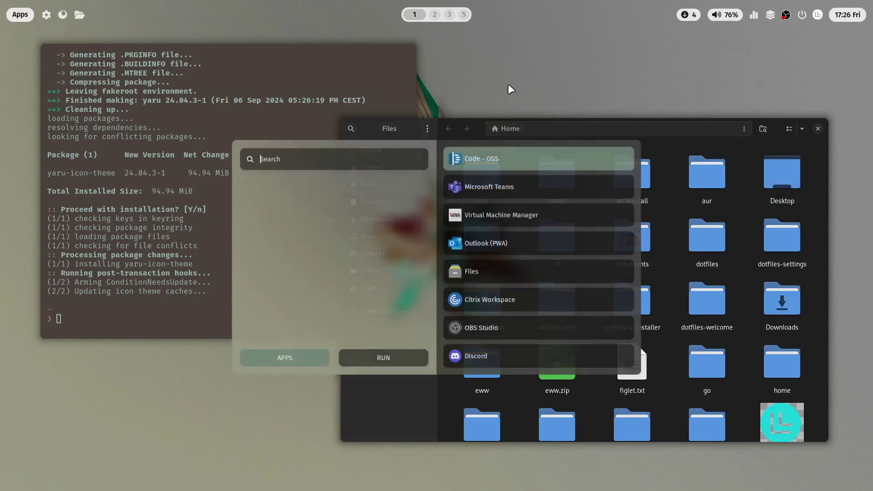
{"action": "type", "text": "nwg"}
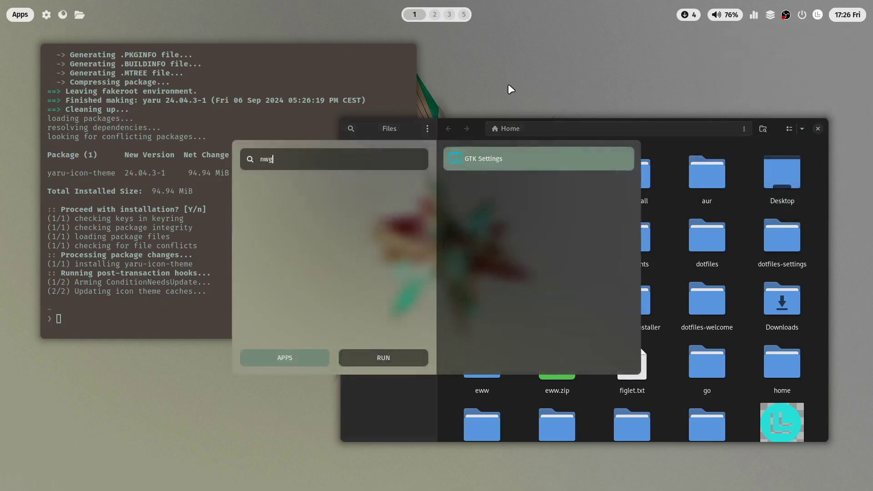
{"action": "key", "text": "Return"}
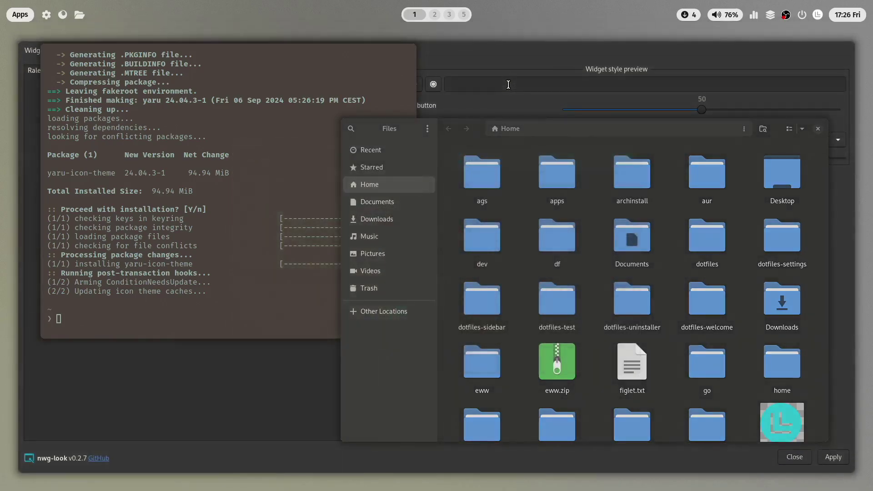
{"action": "key", "text": "super+v"}
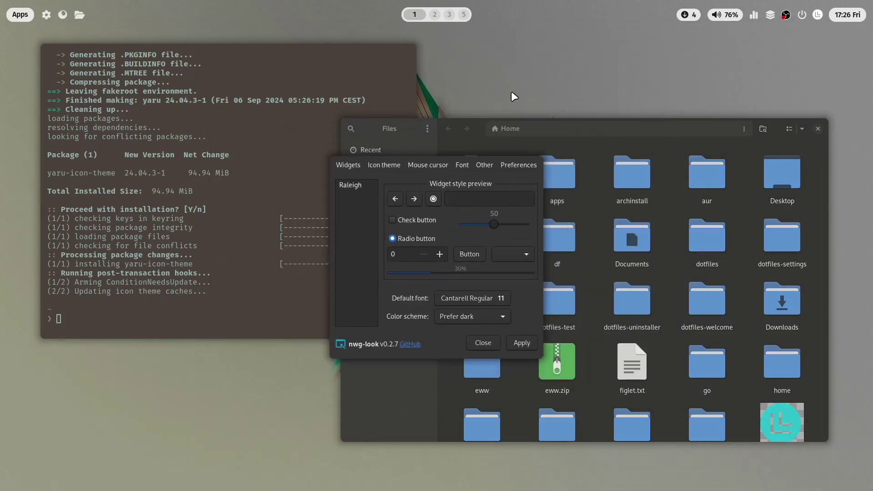
{"action": "left_click_drag", "start_coordinate": [535, 349], "coordinate": [866, 477]}
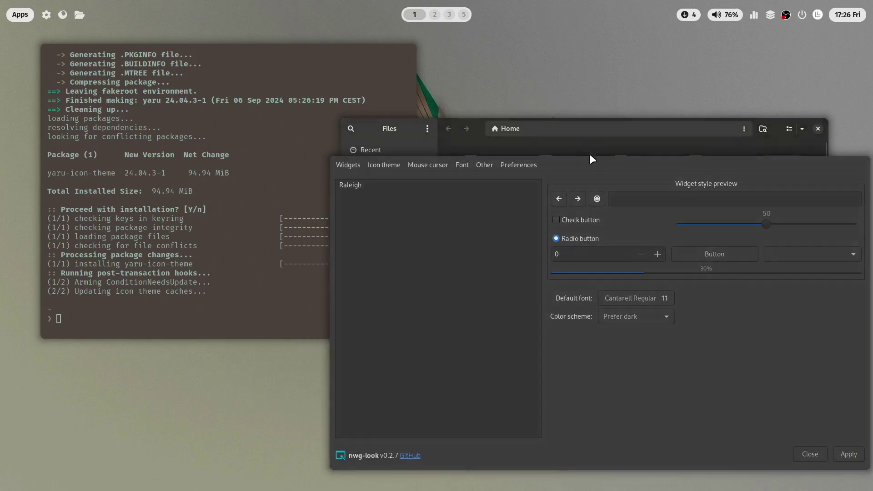
{"action": "left_click_drag", "start_coordinate": [582, 174], "coordinate": [343, 67]}
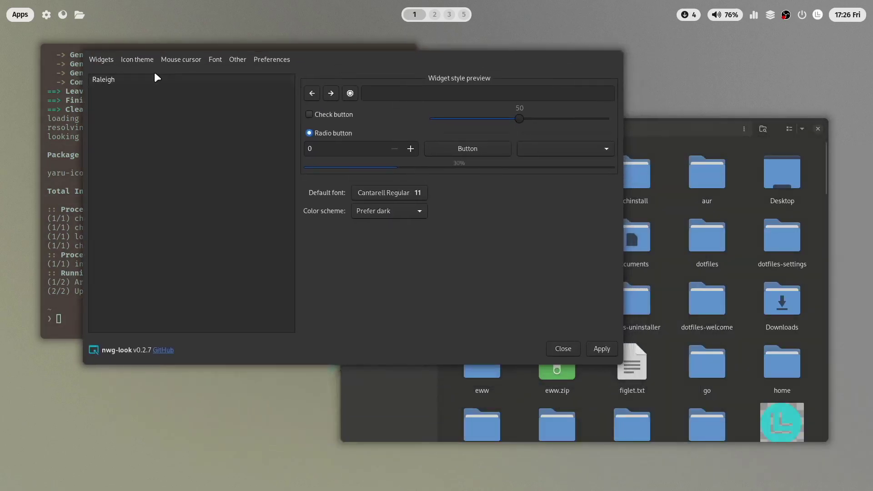
Step: Preview the Yaru-bark, blue, olive and prussiangreen icon themes, then apply Yaru-prussiangreen-dark
{"action": "left_click", "coordinate": [140, 60]}
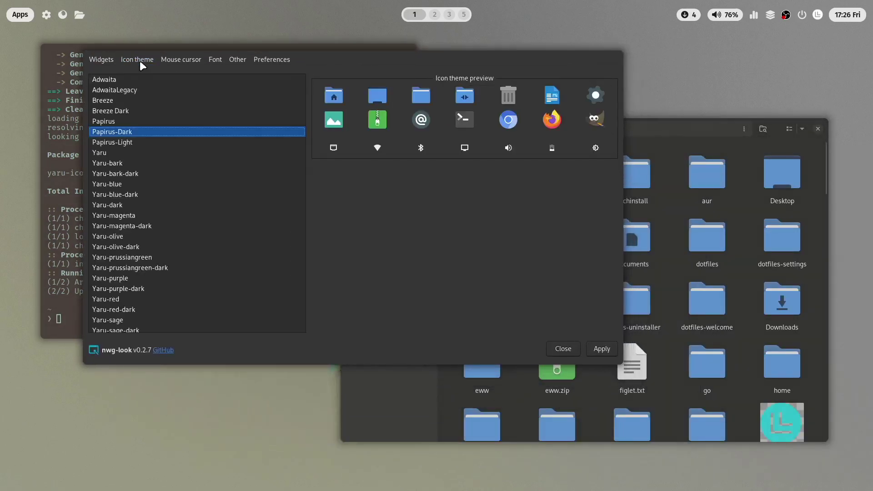
{"action": "left_click", "coordinate": [113, 164]}
{"action": "left_click", "coordinate": [114, 173]}
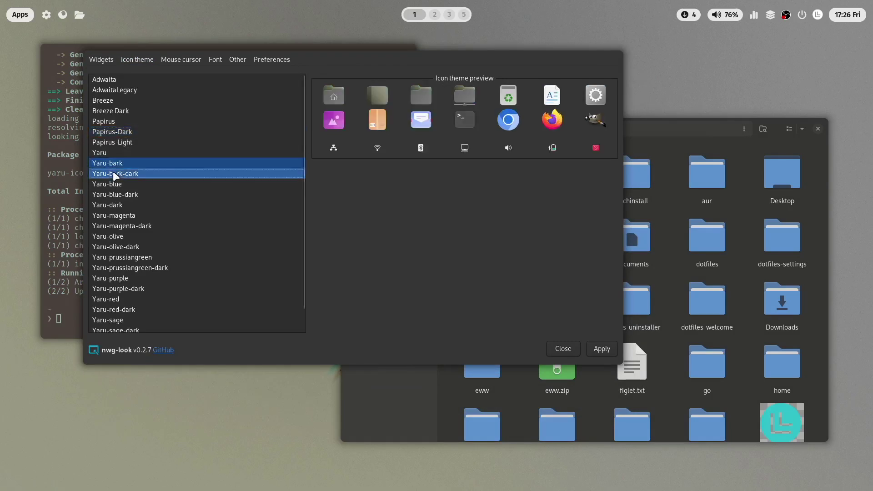
{"action": "left_click", "coordinate": [113, 186]}
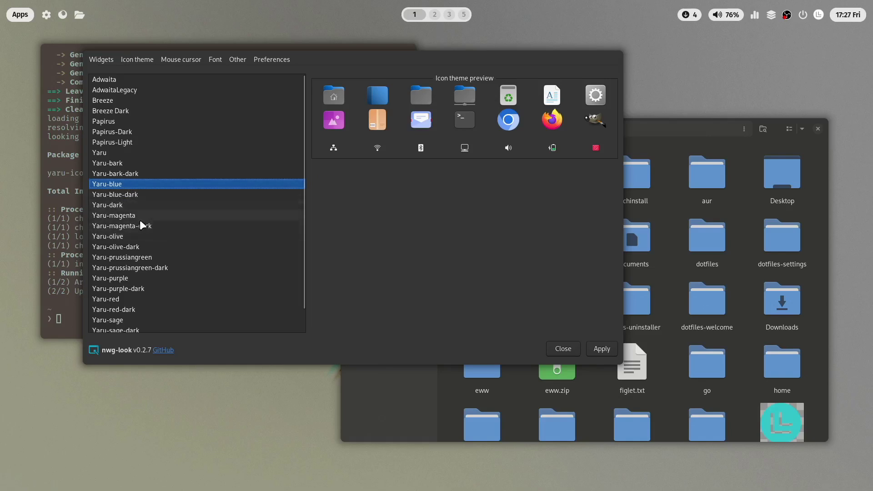
{"action": "left_click", "coordinate": [142, 236]}
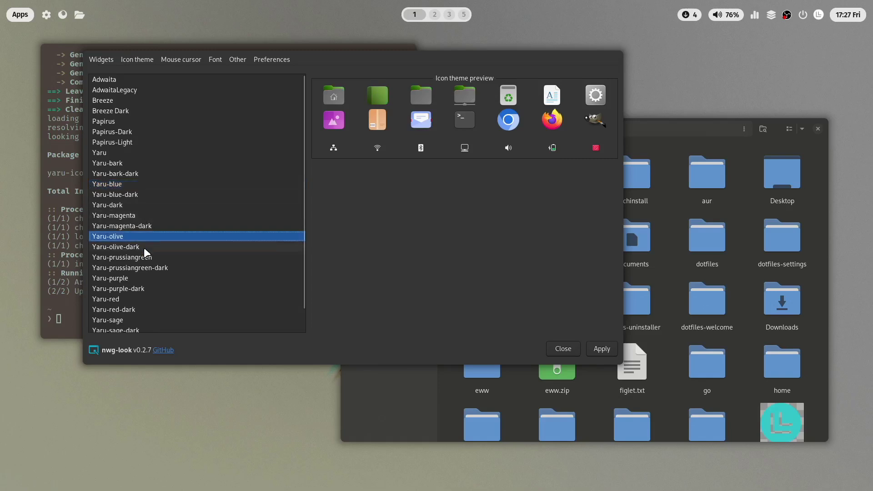
{"action": "left_click", "coordinate": [157, 257]}
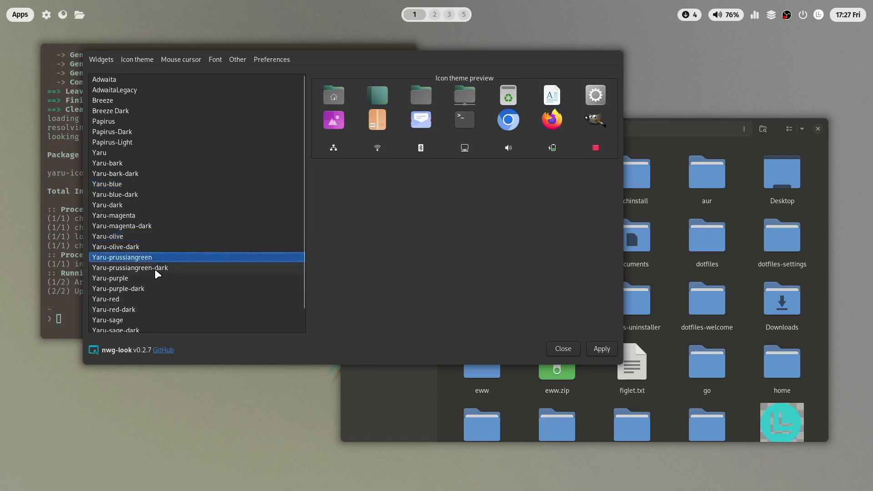
{"action": "left_click", "coordinate": [155, 269]}
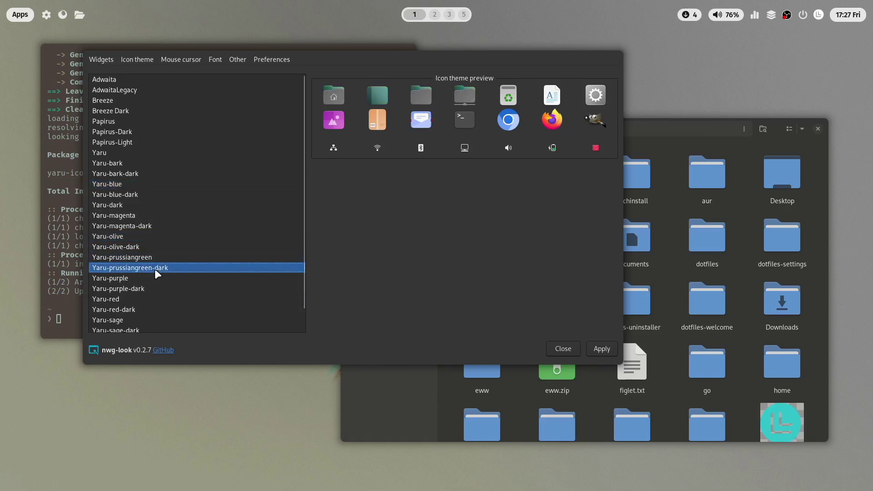
{"action": "left_click", "coordinate": [601, 349]}
Step: Preview Yaru-sage and Yaru-olive, apply the Yaru-magenta icon theme, and close nwg-look
{"action": "left_click_drag", "start_coordinate": [608, 345], "coordinate": [383, 311]}
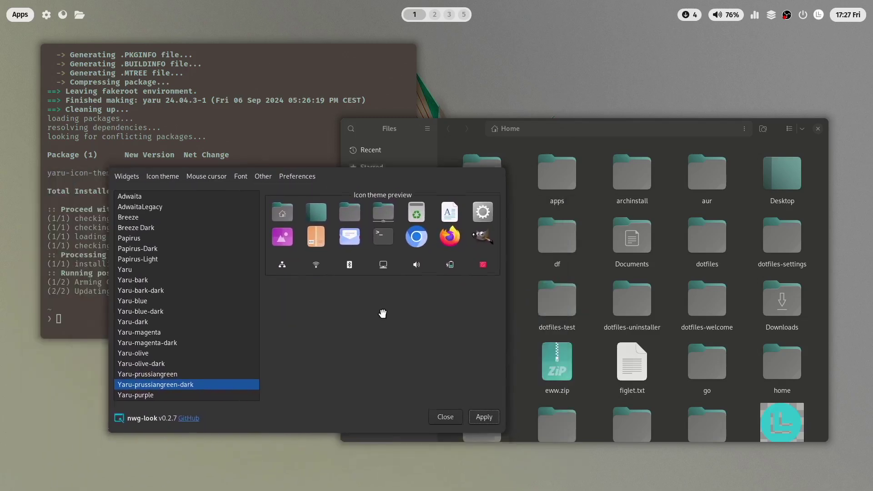
{"action": "scroll", "coordinate": [191, 319], "scroll_direction": "down", "scroll_amount": 3}
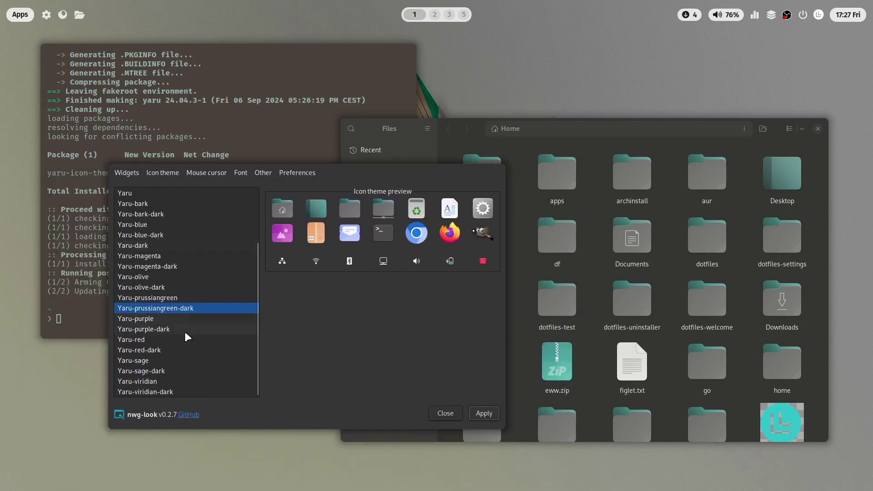
{"action": "left_click", "coordinate": [186, 361]}
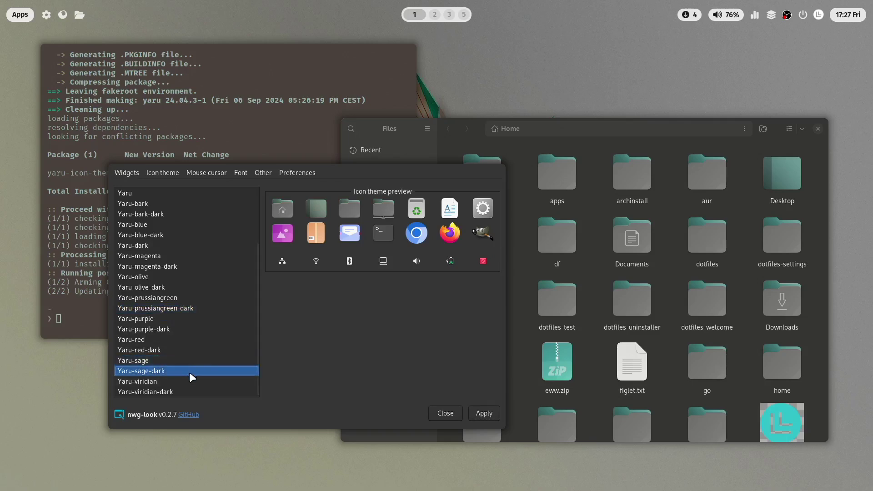
{"action": "scroll", "coordinate": [173, 364], "scroll_direction": "up", "scroll_amount": 3}
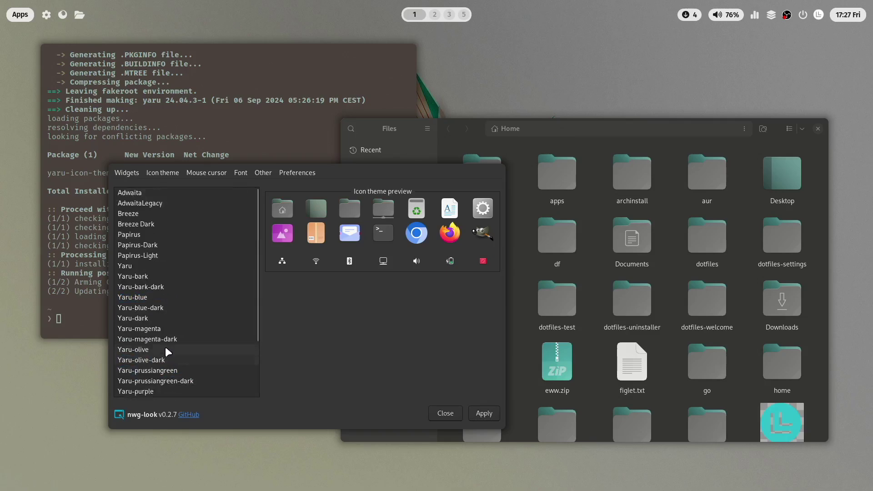
{"action": "left_click", "coordinate": [163, 347]}
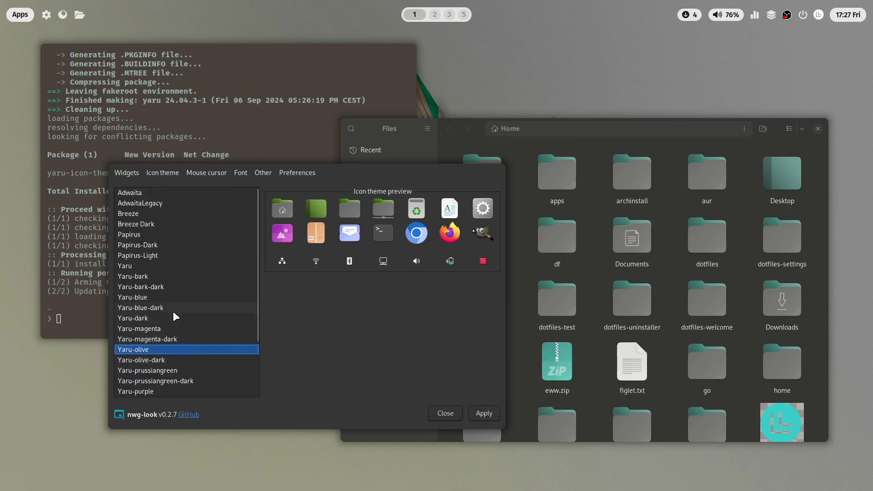
{"action": "left_click", "coordinate": [173, 328]}
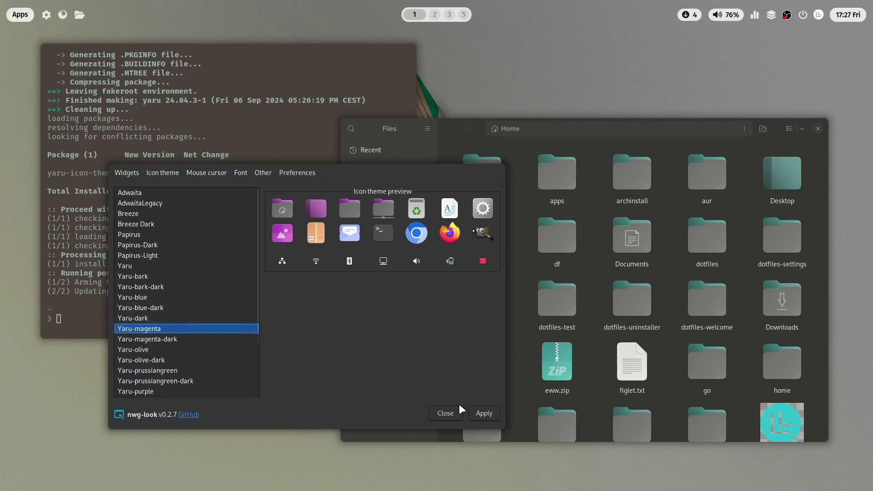
{"action": "left_click", "coordinate": [485, 414]}
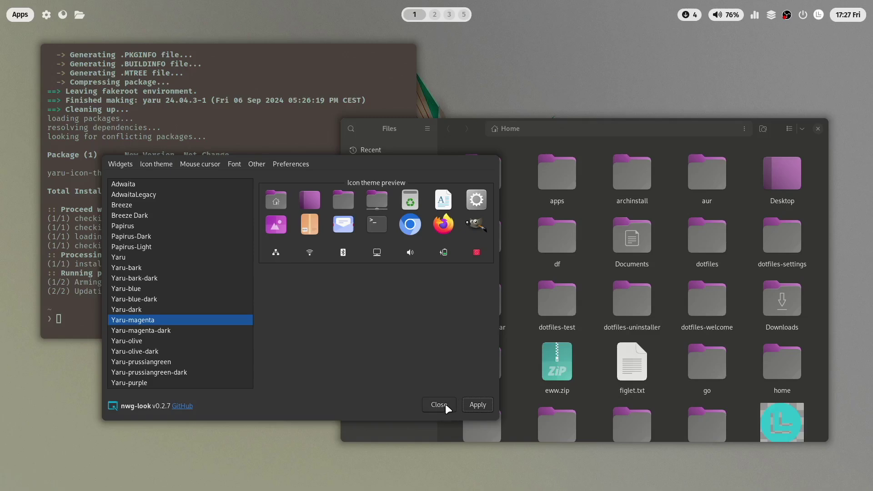
{"action": "left_click", "coordinate": [445, 405]}
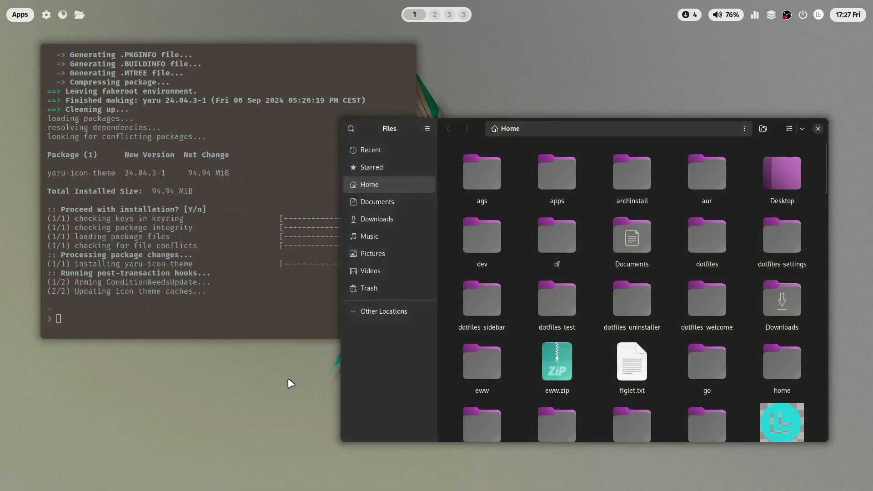
Step: Browse the app launcher without starting anything, then reposition the terminal and Files windows
{"action": "key", "text": "super"}
{"action": "key", "text": "Down"}
{"action": "key", "text": "Down"}
{"action": "key", "text": "Down"}
{"action": "key", "text": "Down"}
{"action": "key", "text": "Down"}
{"action": "key", "text": "Down"}
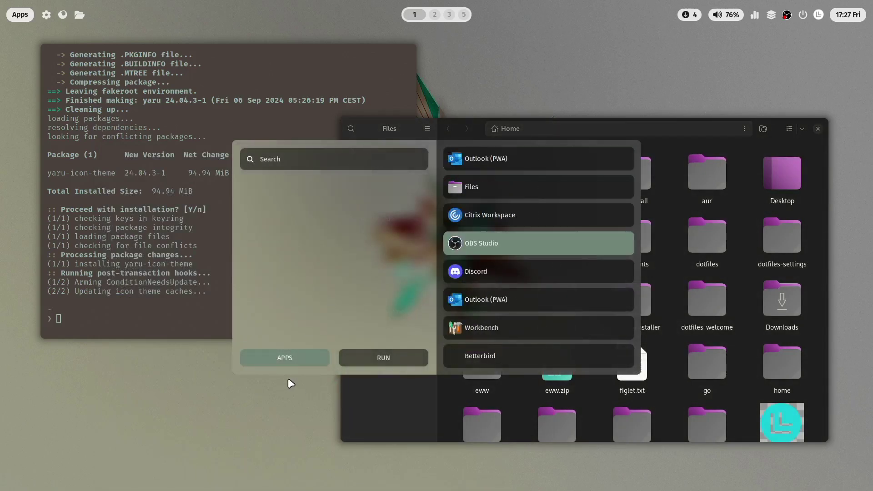
{"action": "key", "text": "Down"}
{"action": "key", "text": "Down"}
{"action": "key", "text": "Down"}
{"action": "key", "text": "Down"}
{"action": "key", "text": "Down"}
{"action": "key", "text": "Down"}
{"action": "key", "text": "Down"}
{"action": "key", "text": "Up"}
{"action": "key", "text": "Up"}
{"action": "key", "text": "Up"}
{"action": "key", "text": "Up"}
{"action": "key", "text": "Up"}
{"action": "key", "text": "Up"}
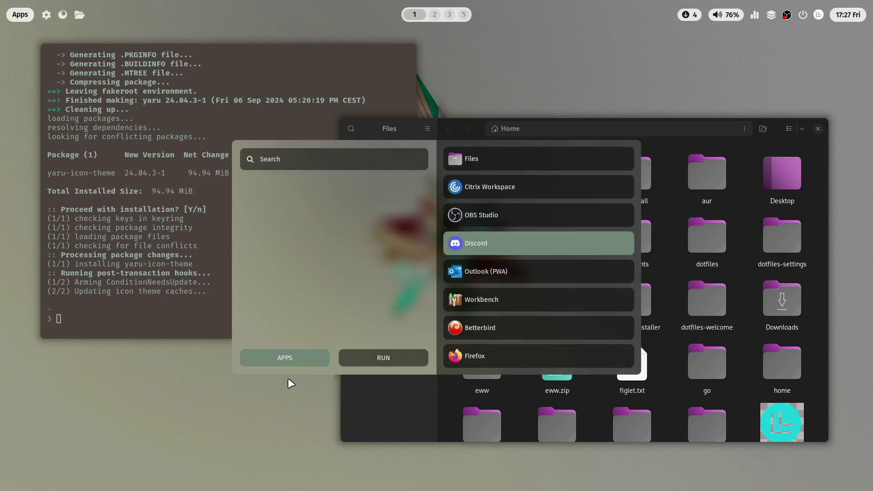
{"action": "key", "text": "Escape"}
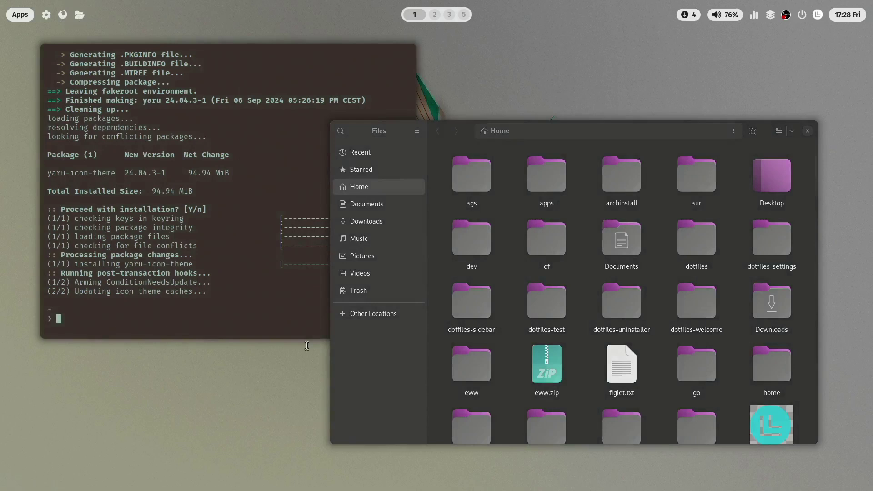
{"action": "left_click_drag", "start_coordinate": [265, 295], "coordinate": [247, 320]}
{"action": "mouse_move", "coordinate": [399, 421]}
{"action": "left_mouse_down"}
{"action": "mouse_move", "coordinate": [408, 440]}
{"action": "mouse_move", "coordinate": [411, 429]}
{"action": "left_mouse_up"}
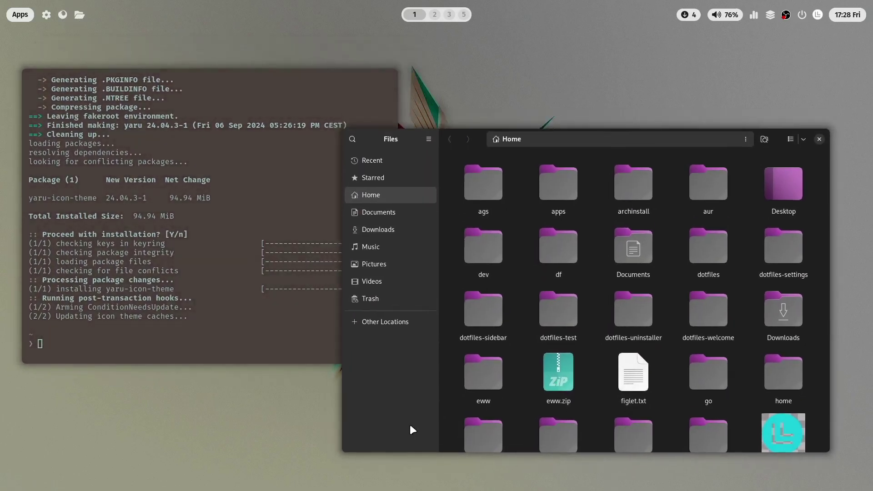
{"action": "left_click", "coordinate": [411, 378]}
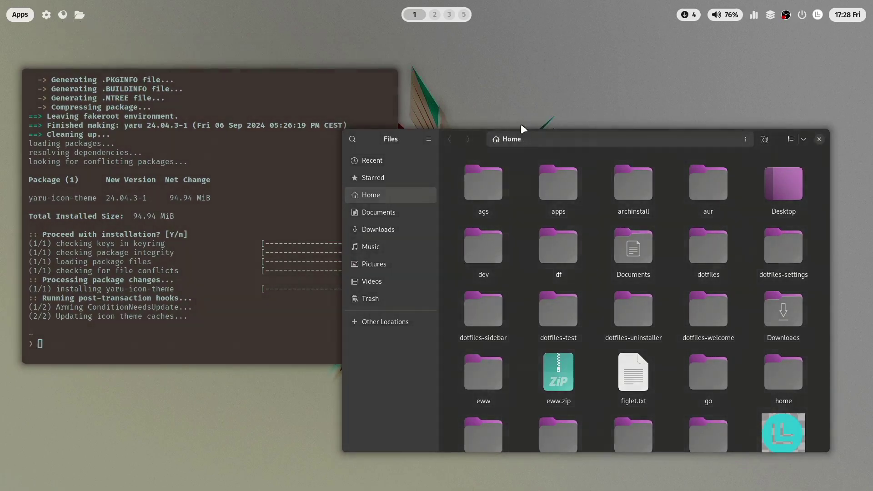
Step: Open Firefox as a floating window, enlarge it at the lower left, and keep the terminal above it
{"action": "key", "text": "super+b"}
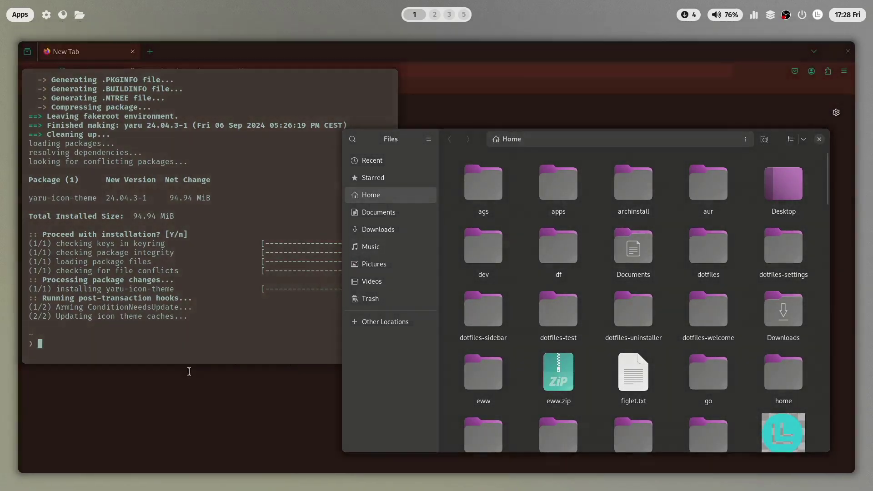
{"action": "key", "text": "super+t"}
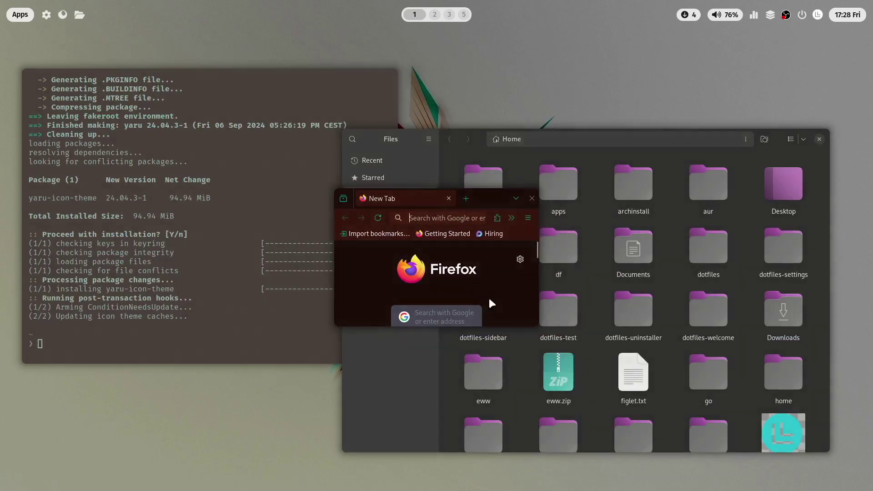
{"action": "left_click_drag", "start_coordinate": [492, 303], "coordinate": [390, 279]}
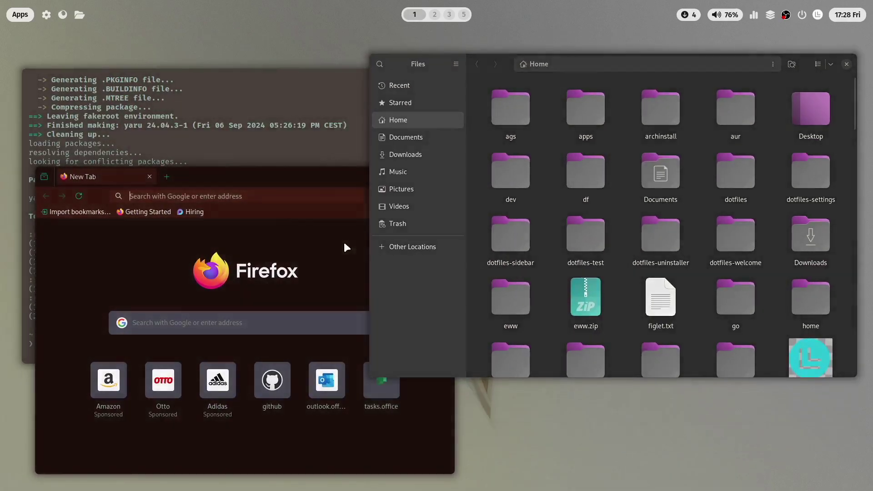
{"action": "left_click_drag", "start_coordinate": [347, 247], "coordinate": [359, 236]}
{"action": "mouse_move", "coordinate": [246, 94]}
{"action": "left_mouse_down"}
{"action": "mouse_move", "coordinate": [244, 64]}
{"action": "mouse_move", "coordinate": [246, 86]}
{"action": "left_mouse_up"}
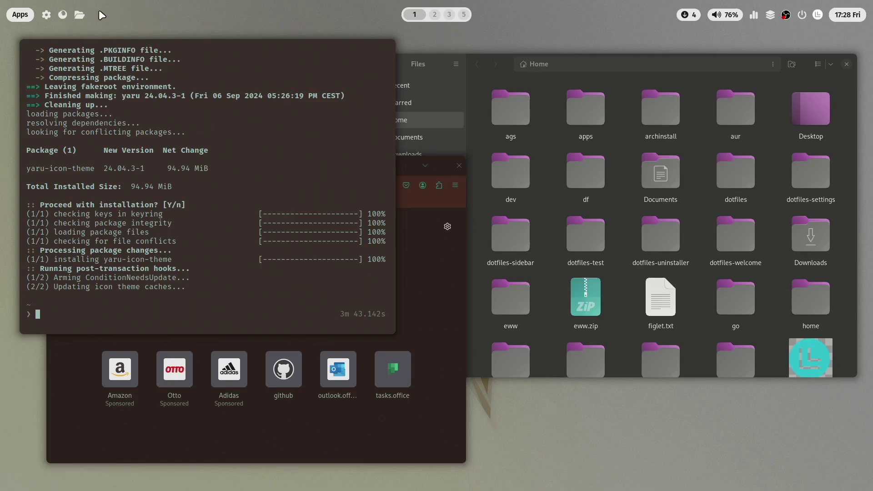
Step: Set spaceship-start.jpg as the inverted wallpaper in Waypaper, close the picker, and view it across workspaces 1 and 2
{"action": "mouse_move", "coordinate": [46, 17]}
{"action": "left_click", "coordinate": [80, 16]}
{"action": "scroll", "coordinate": [511, 225], "scroll_direction": "down", "scroll_amount": 10}
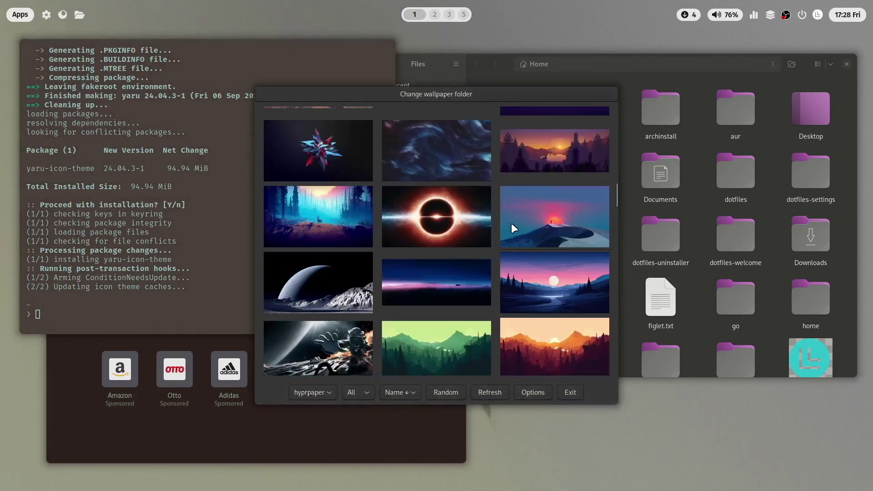
{"action": "scroll", "coordinate": [514, 227], "scroll_direction": "down", "scroll_amount": 15}
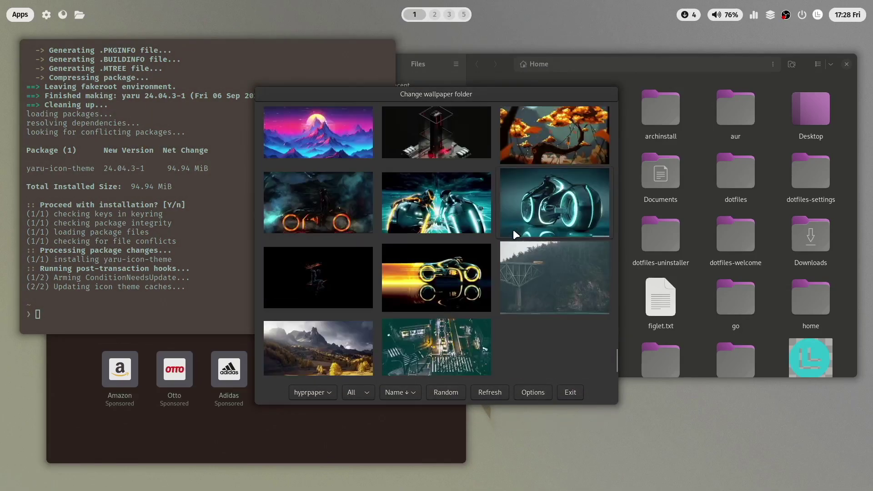
{"action": "scroll", "coordinate": [507, 241], "scroll_direction": "up", "scroll_amount": 2}
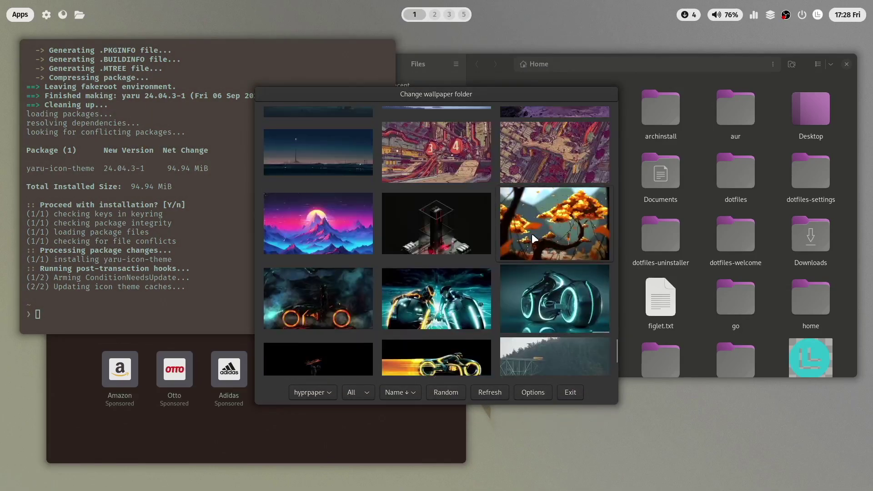
{"action": "left_click", "coordinate": [330, 162]}
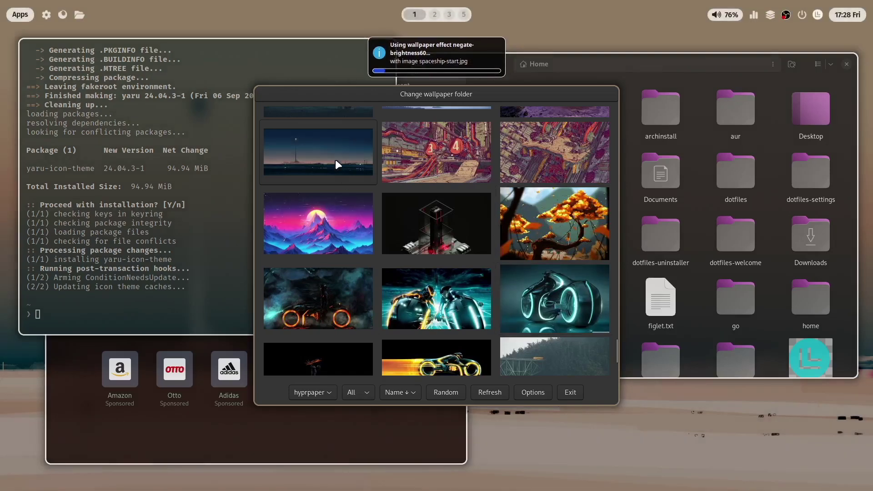
{"action": "left_click_drag", "start_coordinate": [309, 96], "coordinate": [348, 125]}
{"action": "key", "text": "super+2"}
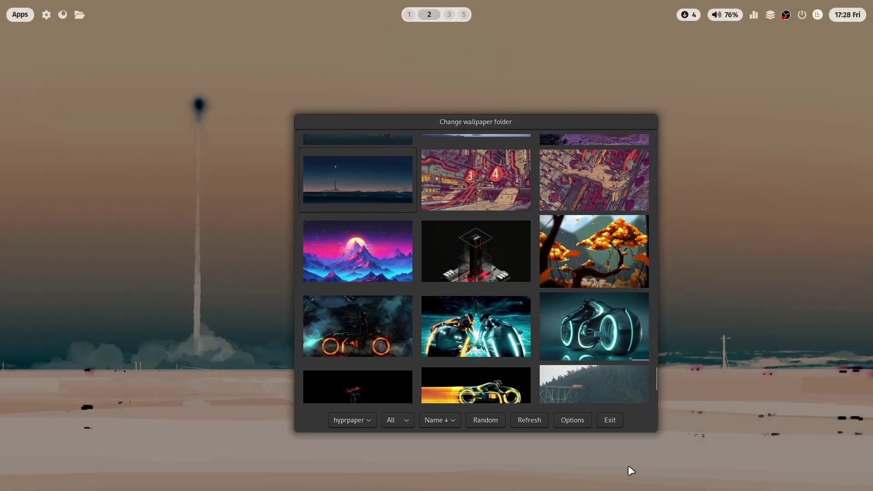
{"action": "left_click", "coordinate": [615, 419]}
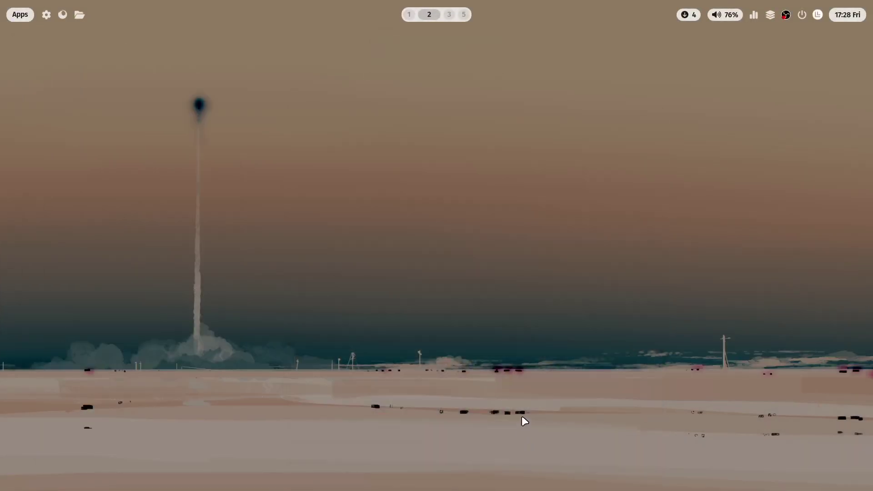
{"action": "key", "text": "super+1"}
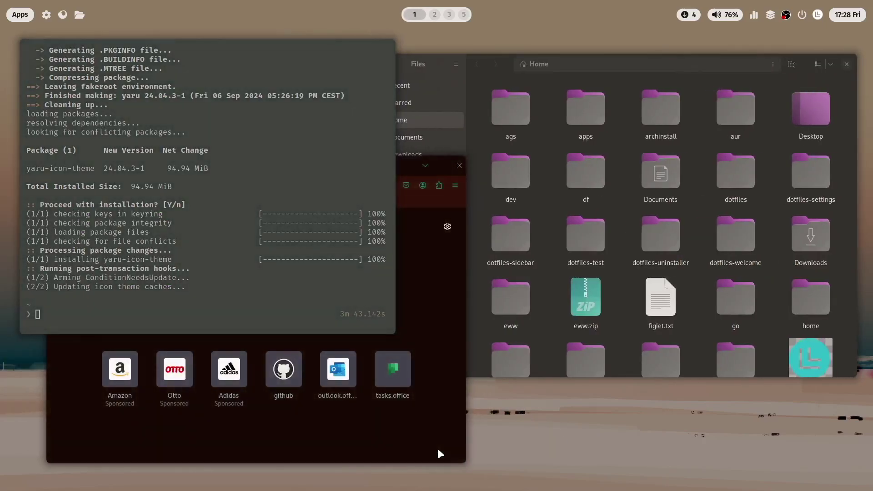
Step: Kill the terminal and Firefox with Super+Q, then drag Files to the left and shrink its width
{"action": "key", "text": "super+q"}
{"action": "key", "text": "super+q"}
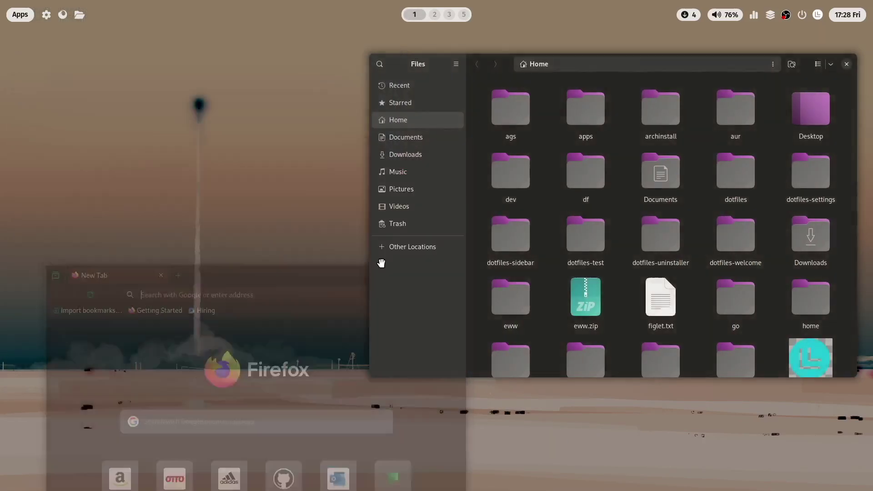
{"action": "left_click_drag", "start_coordinate": [375, 245], "coordinate": [111, 337]}
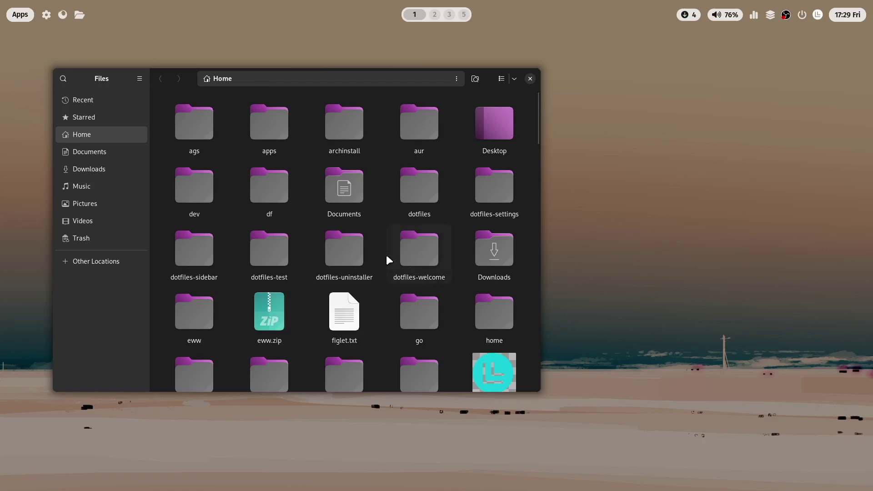
{"action": "left_click_drag", "start_coordinate": [536, 387], "coordinate": [468, 375]}
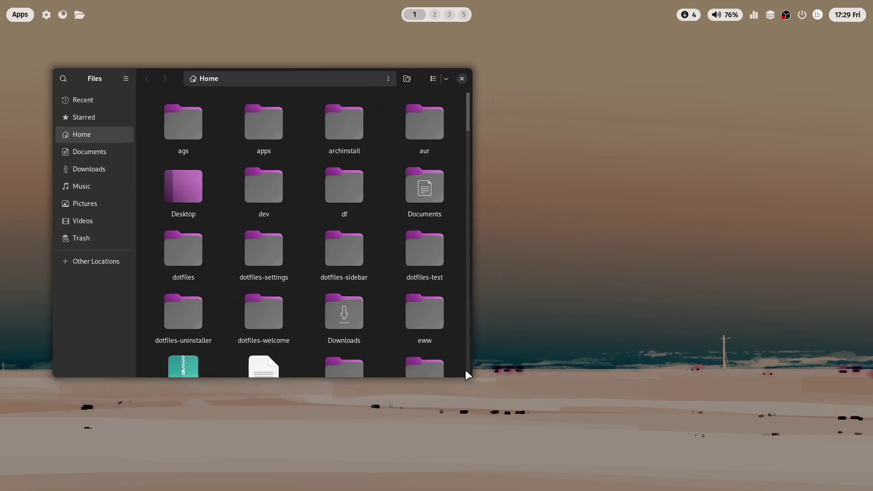